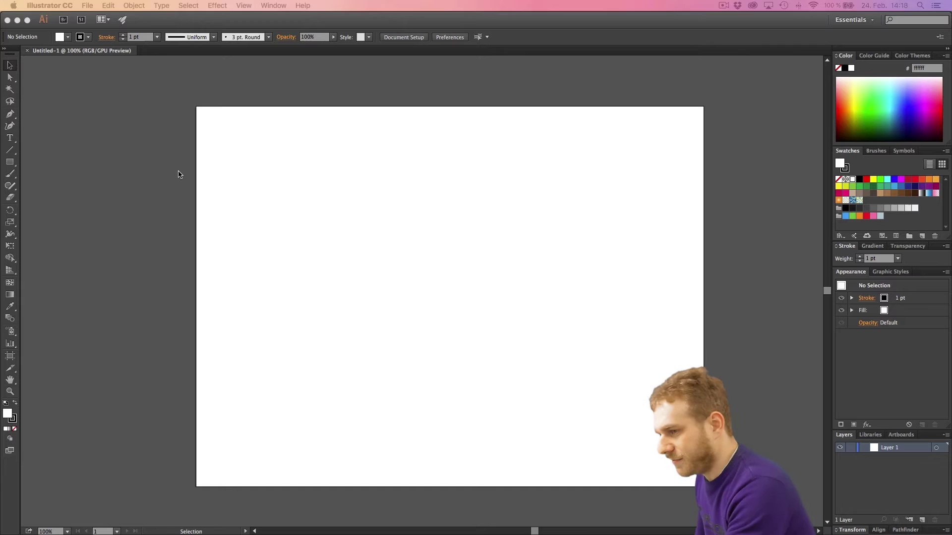
# Step: Zoom and pan the view to frame the artboard
pyautogui.click(136, 156)
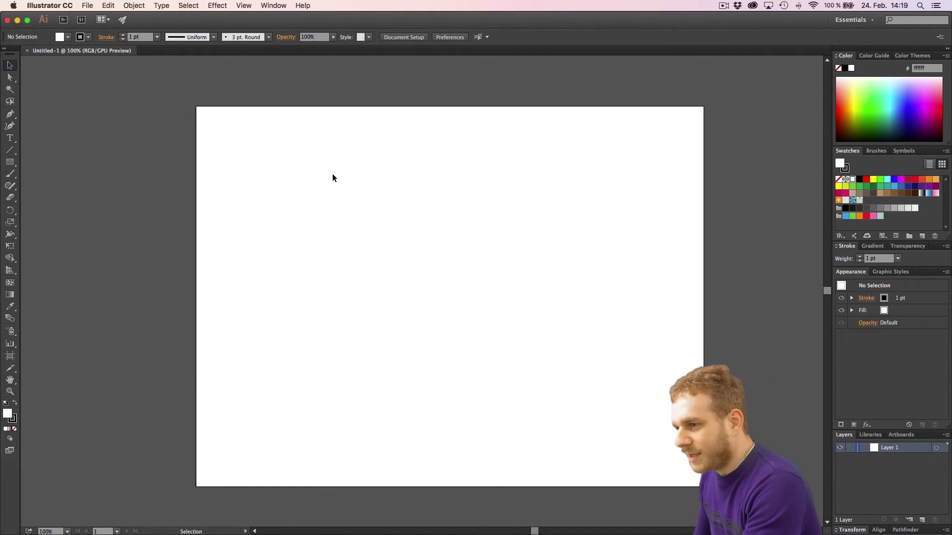
pyautogui.scroll(-6, 334, 174)
pyautogui.scroll(-3, 332, 174)
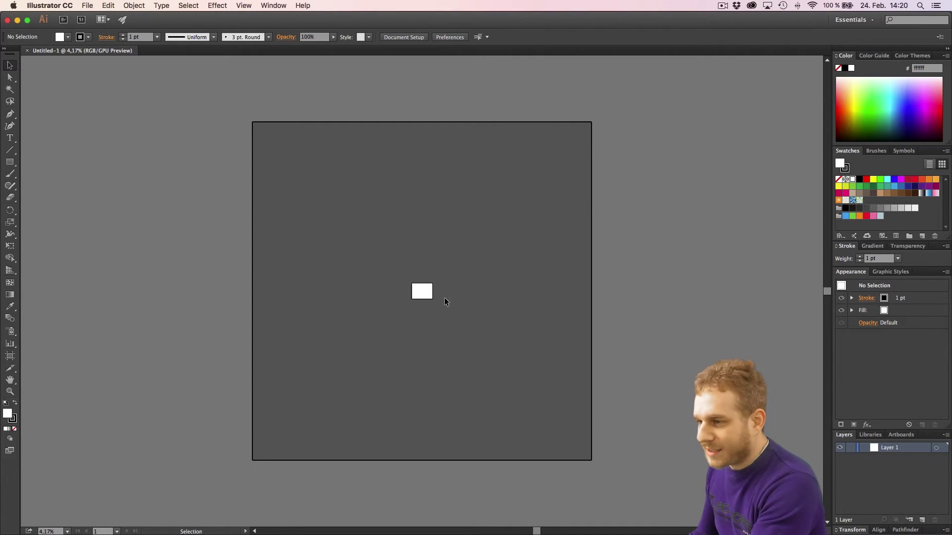
pyautogui.keyDown('super'); pyautogui.click(418, 297); pyautogui.keyUp('super')
pyautogui.scroll(6, 417, 297)
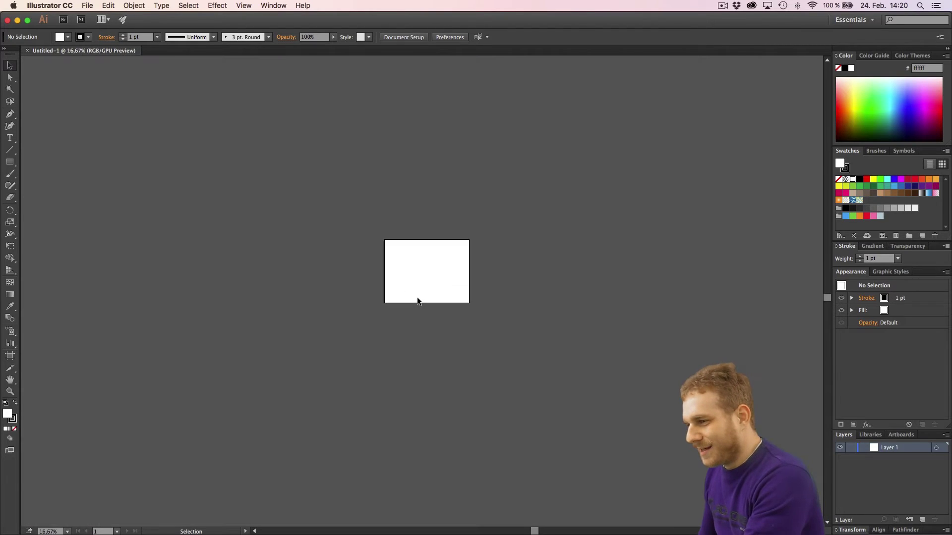
pyautogui.press('space')
pyautogui.scroll(4, 485, 217)
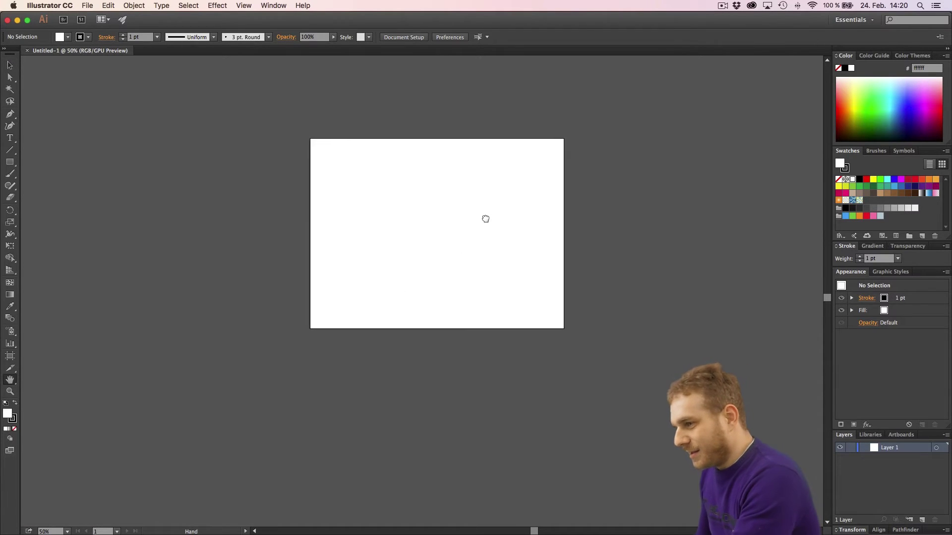
pyautogui.moveTo(478, 230); pyautogui.dragTo(480, 238)
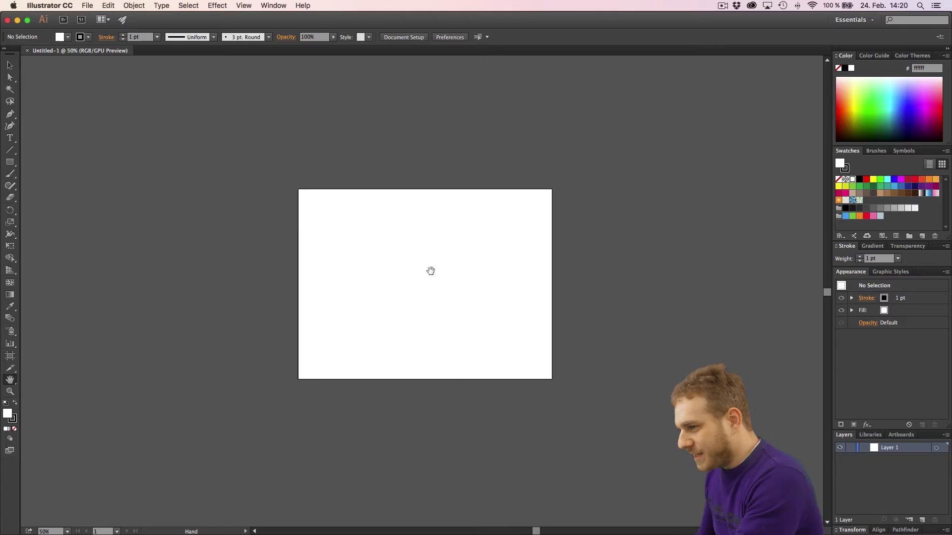
pyautogui.moveTo(432, 270); pyautogui.dragTo(471, 258)
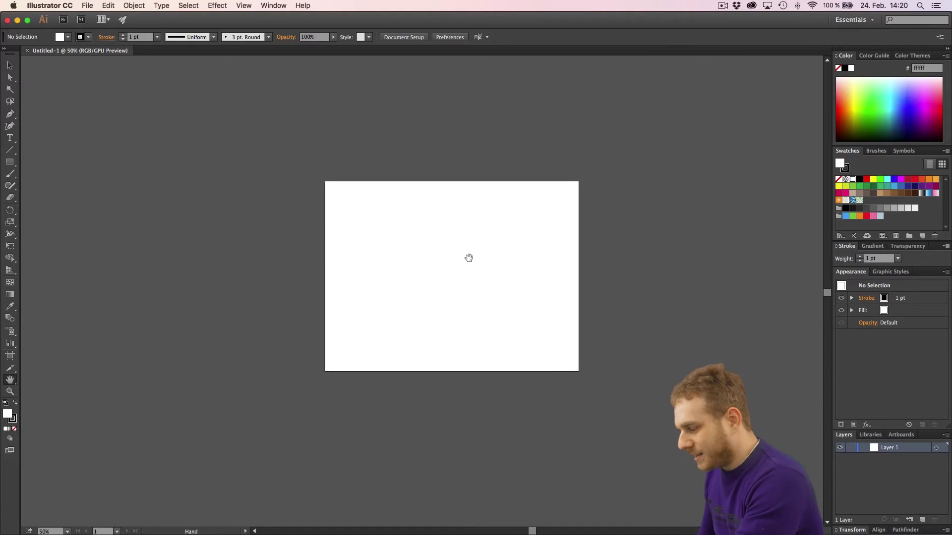
pyautogui.press('v')
pyautogui.press('h')
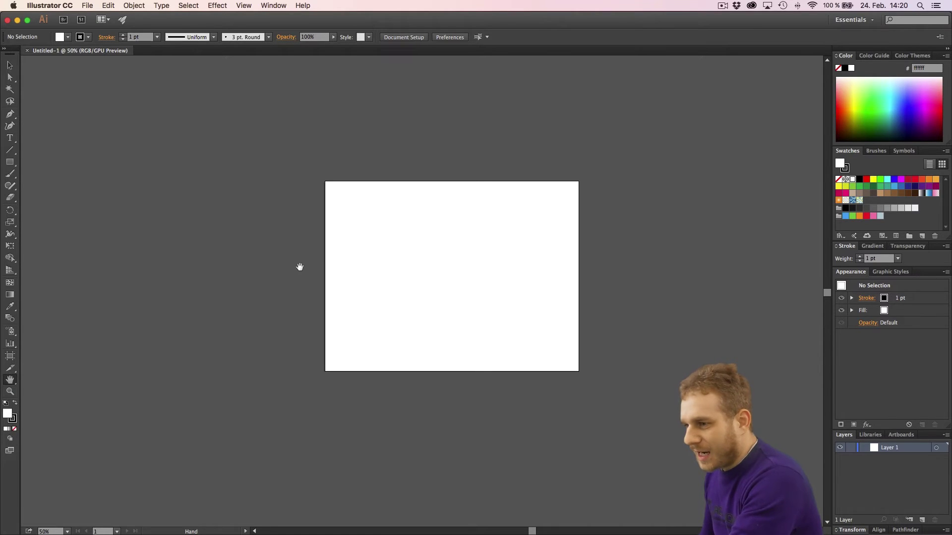
pyautogui.moveTo(376, 244); pyautogui.dragTo(300, 250)
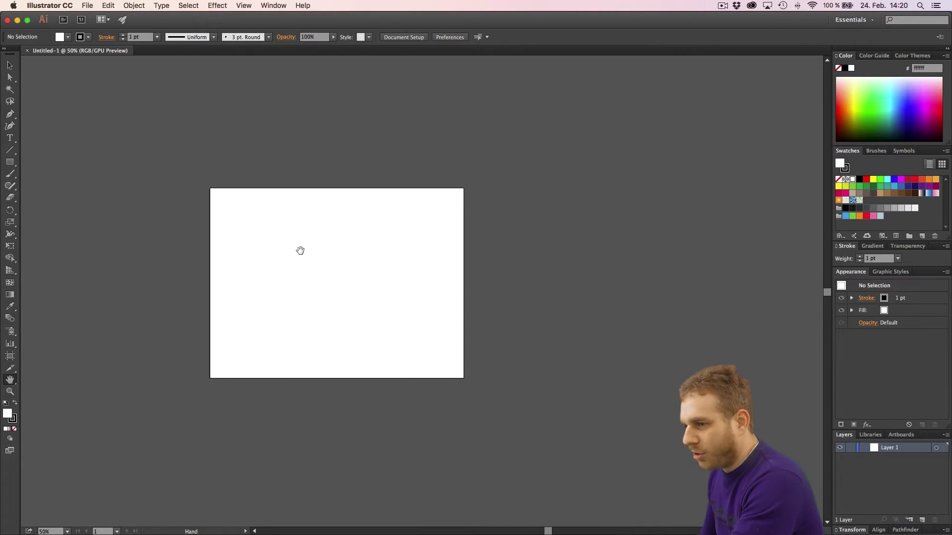
pyautogui.moveTo(269, 278); pyautogui.dragTo(279, 238)
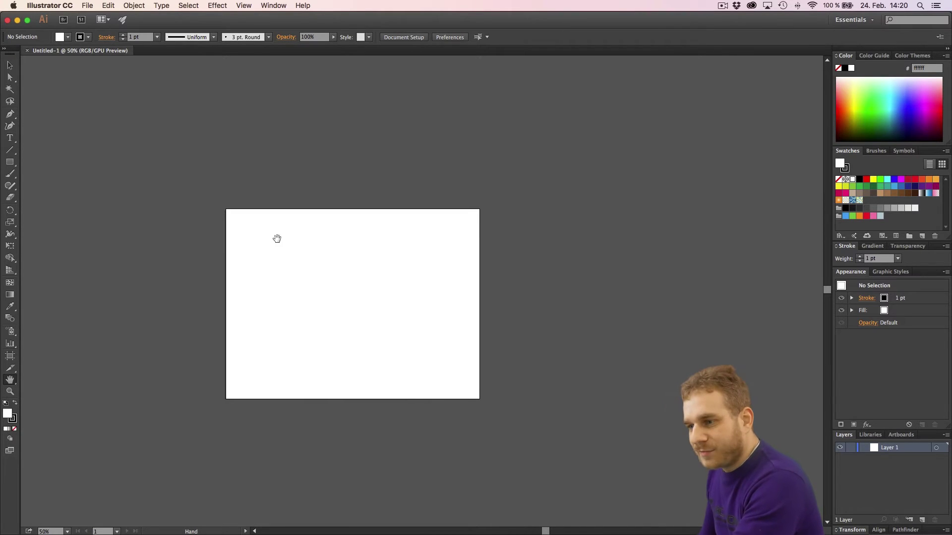
pyautogui.scroll(-1, 276, 238)
pyautogui.scroll(4, 277, 238)
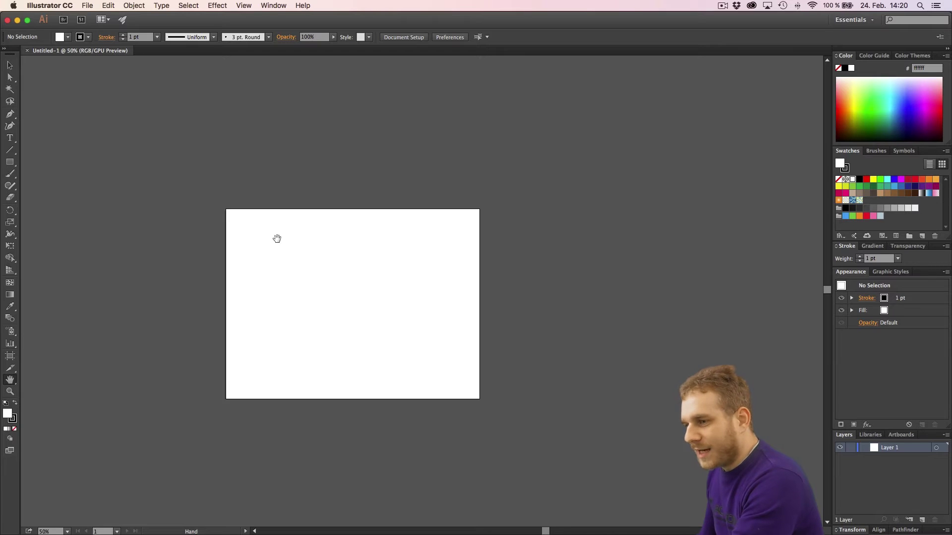
pyautogui.scroll(-2, 276, 239)
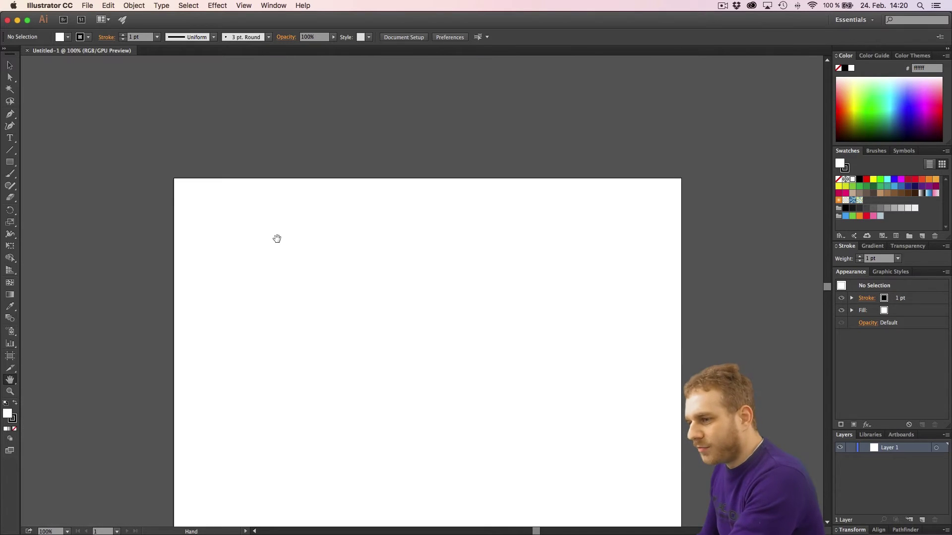
pyautogui.scroll(-2, 274, 164)
pyautogui.scroll(1, 316, 307)
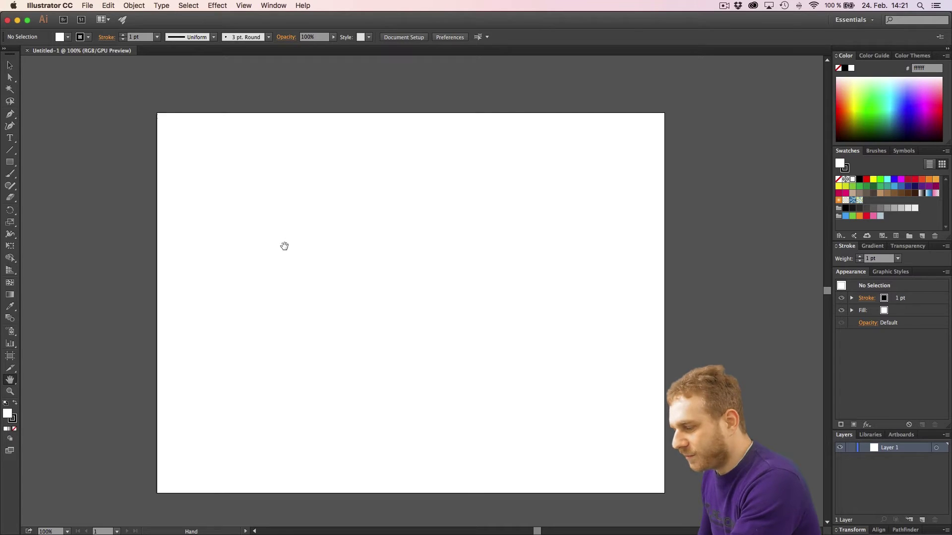
pyautogui.press('v')
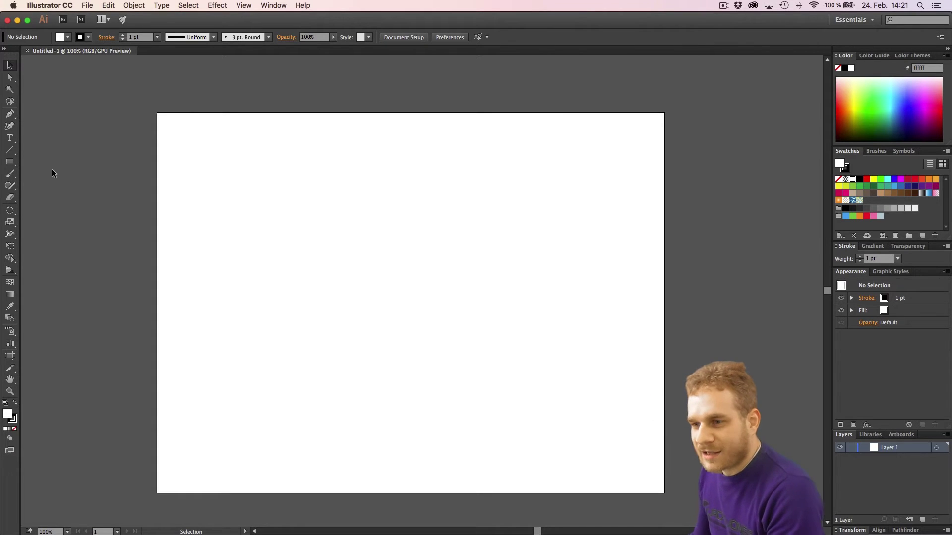
# Step: Draw a 359 × 264 px rectangle in the artboard's upper-left area with the Rectangle Tool
pyautogui.click(11, 168)
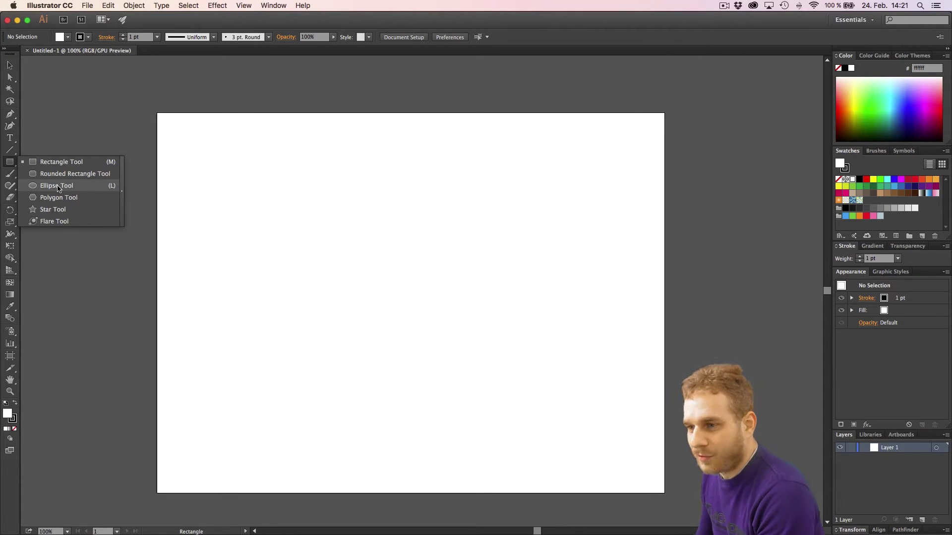
pyautogui.click(97, 162)
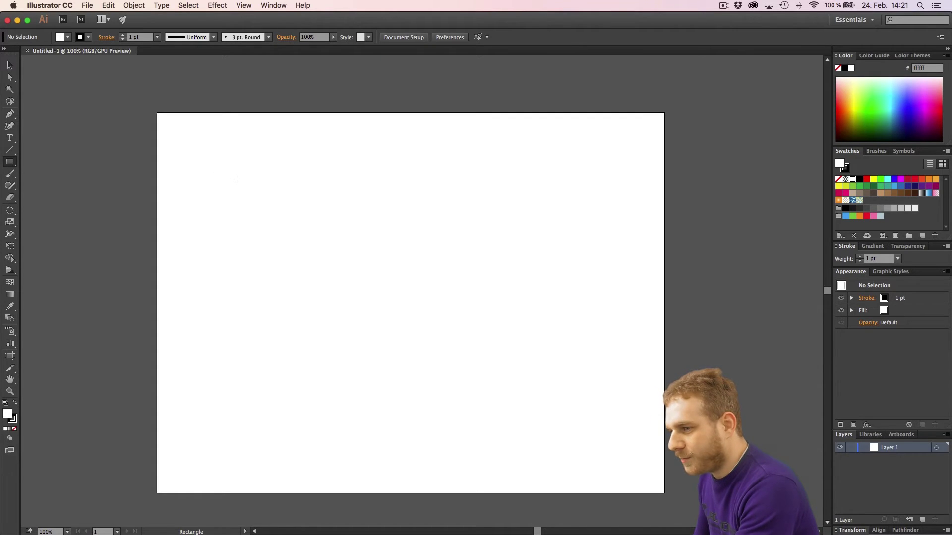
pyautogui.moveTo(236, 179); pyautogui.dragTo(415, 310)
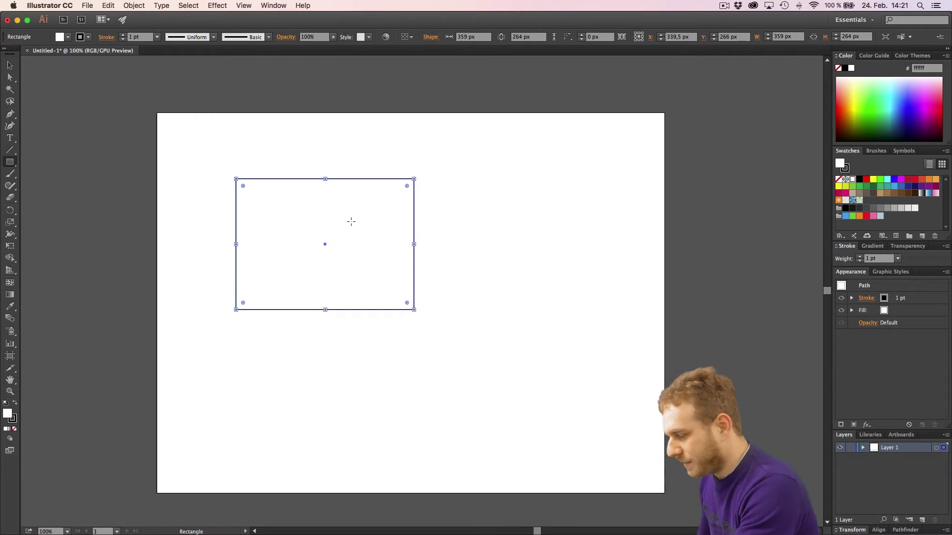
pyautogui.press('v')
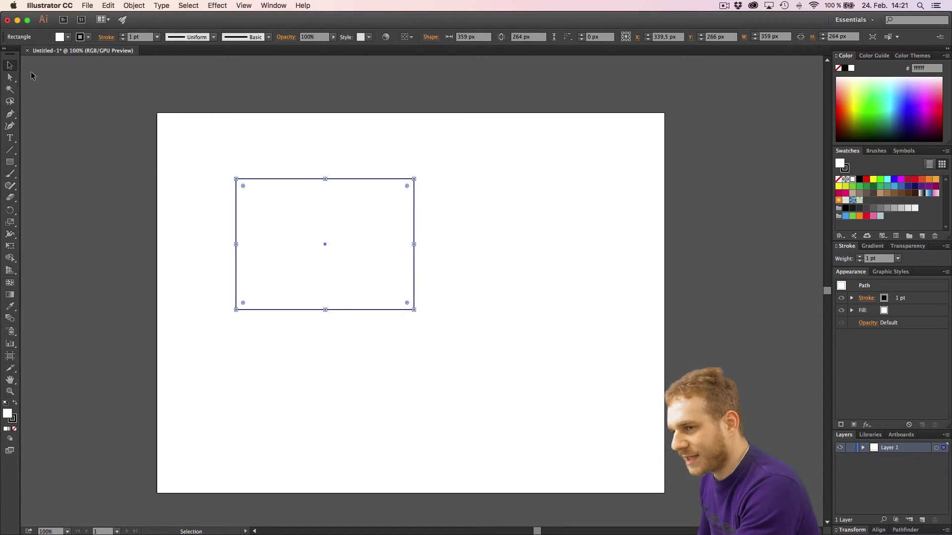
pyautogui.click(481, 157)
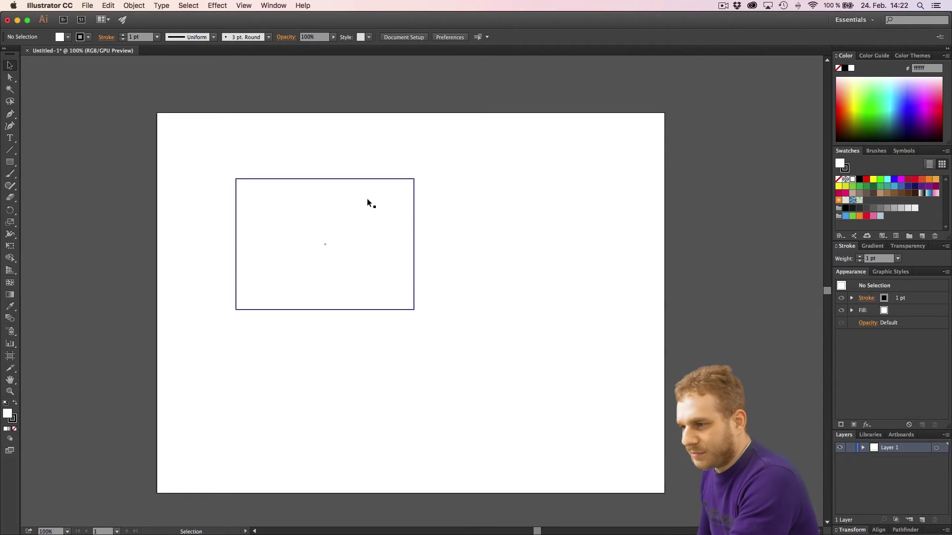
# Step: Give the rectangle a black fill and set its stroke to None
pyautogui.click(413, 205)
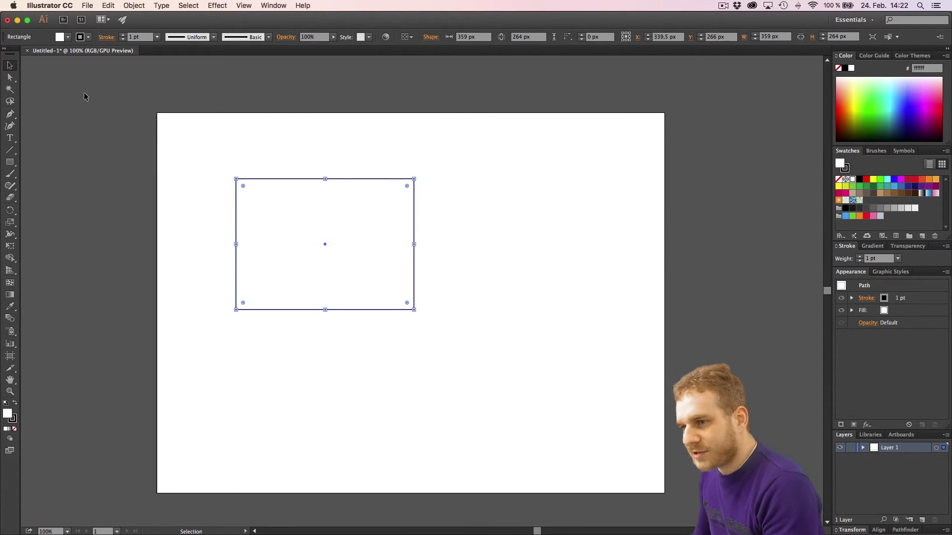
pyautogui.click(68, 37)
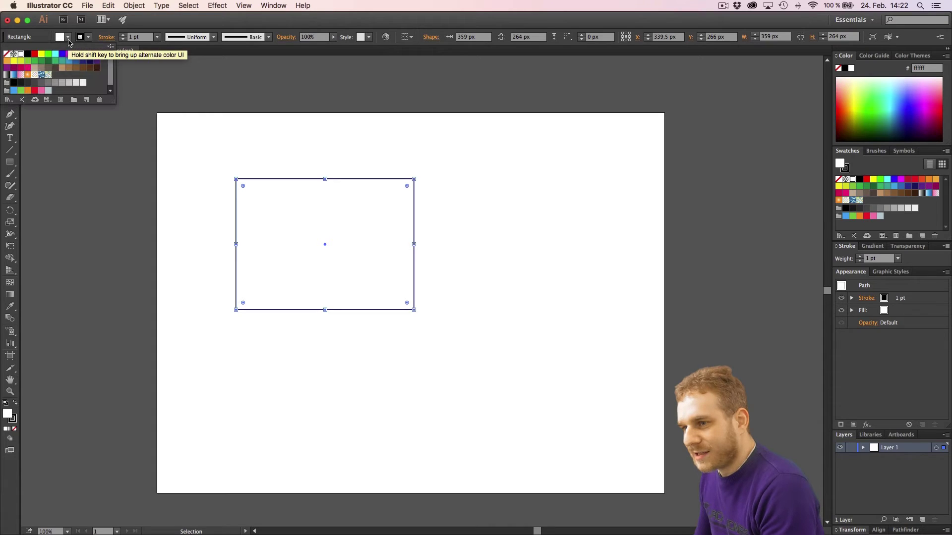
pyautogui.click(27, 54)
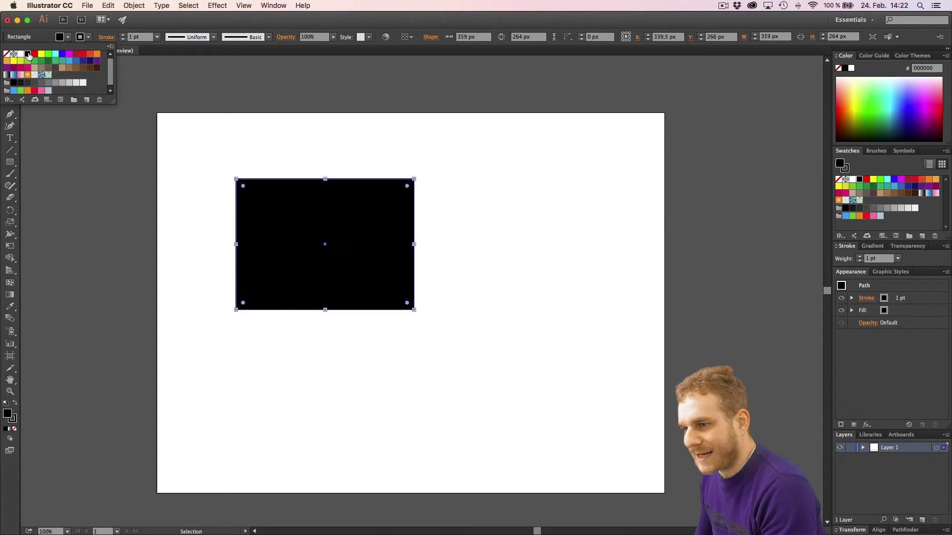
pyautogui.click(88, 39)
pyautogui.click(89, 38)
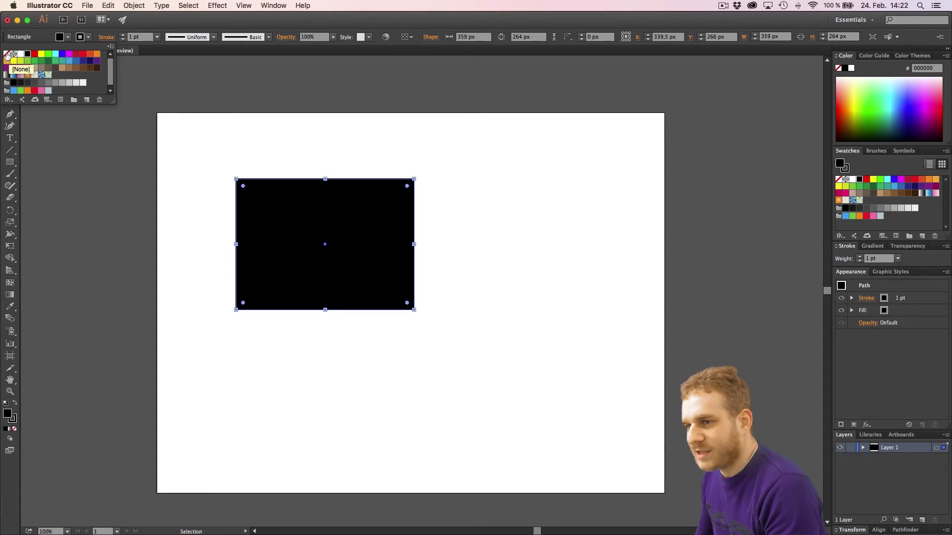
pyautogui.click(6, 54)
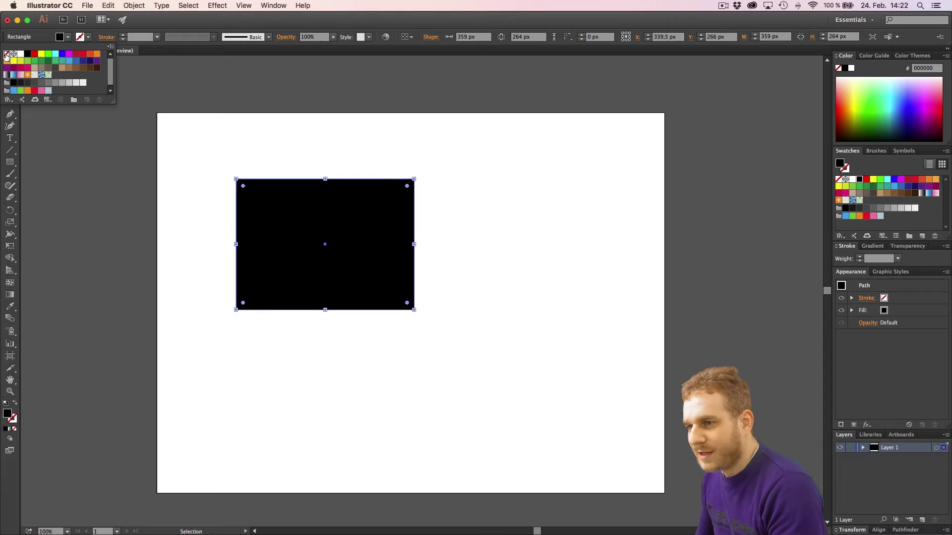
# Step: Swap fill and stroke so the rectangle becomes a black outline with no fill
pyautogui.click(208, 145)
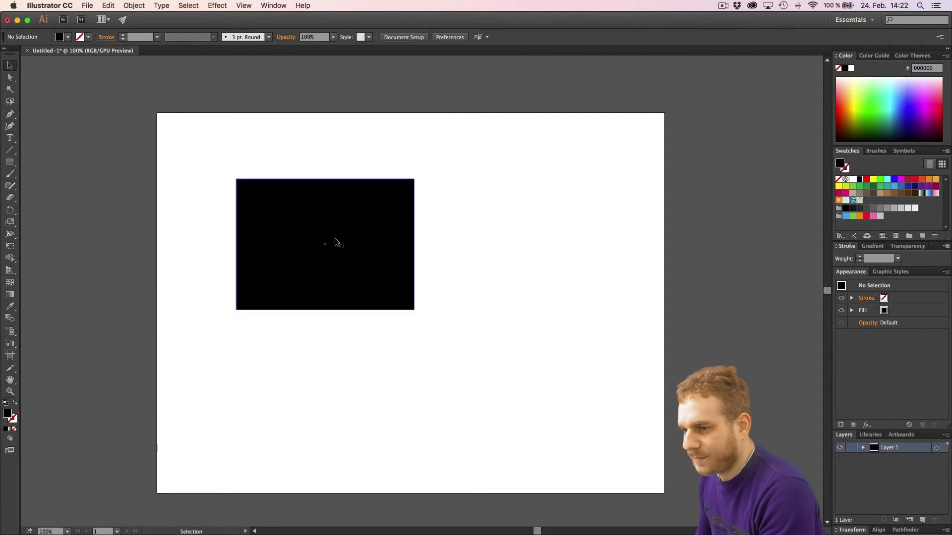
pyautogui.click(320, 216)
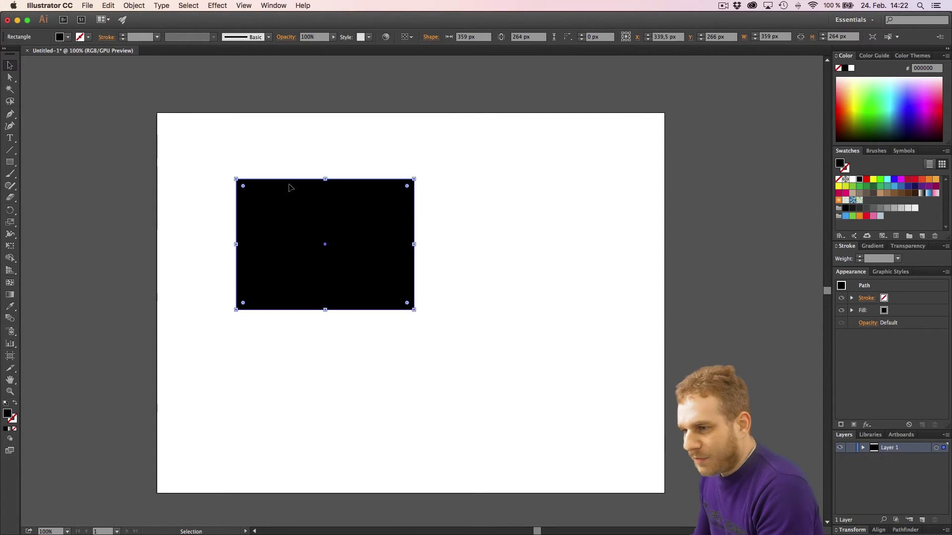
pyautogui.click(15, 405)
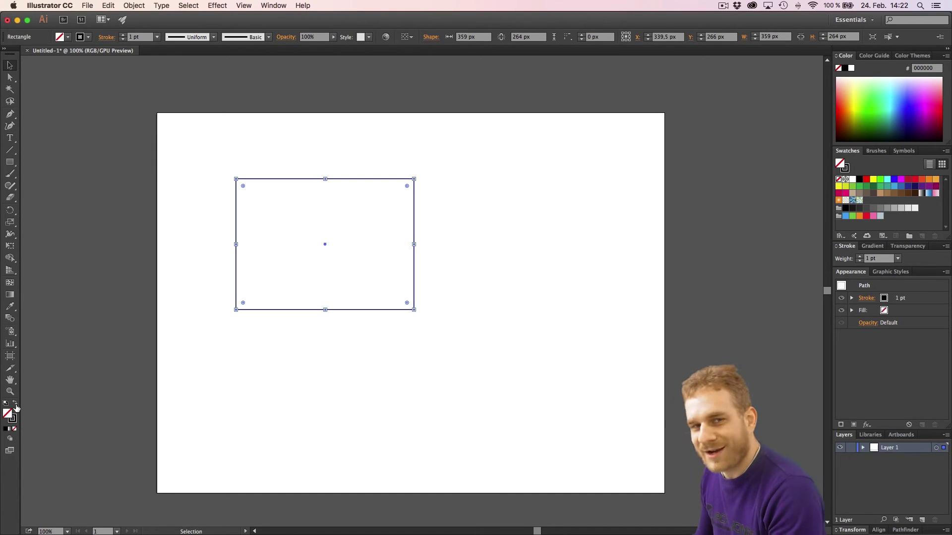
# Step: Restore the rectangle's black fill and make its stroke red
pyautogui.click(16, 404)
pyautogui.click(137, 340)
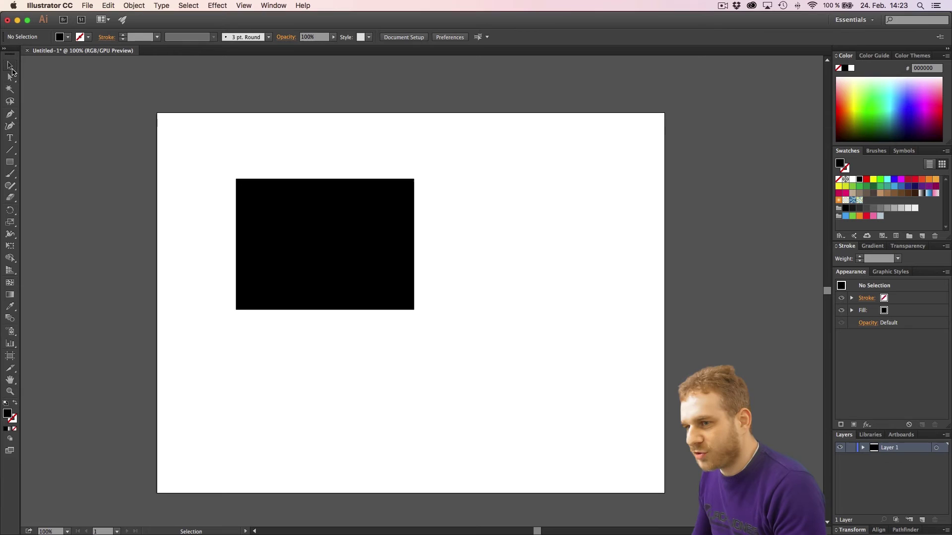
pyautogui.click(270, 207)
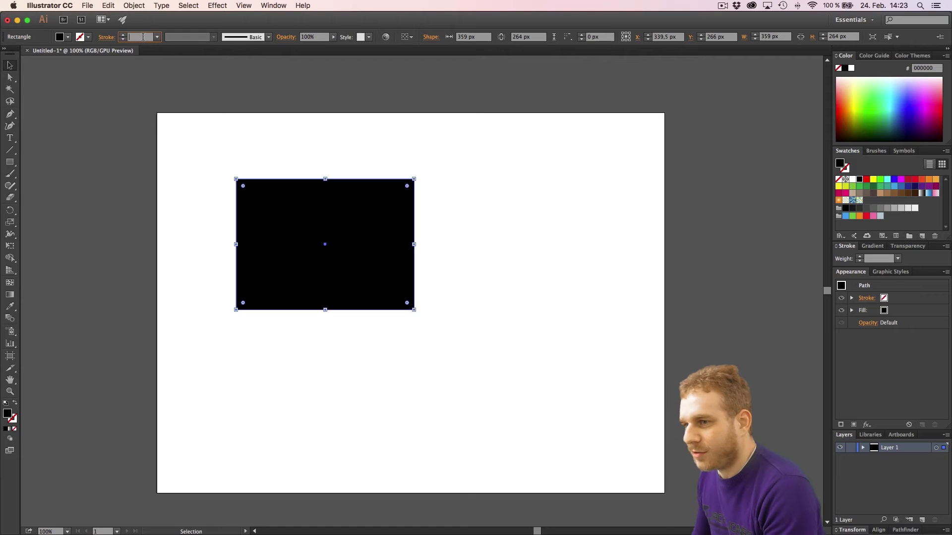
pyautogui.click(89, 38)
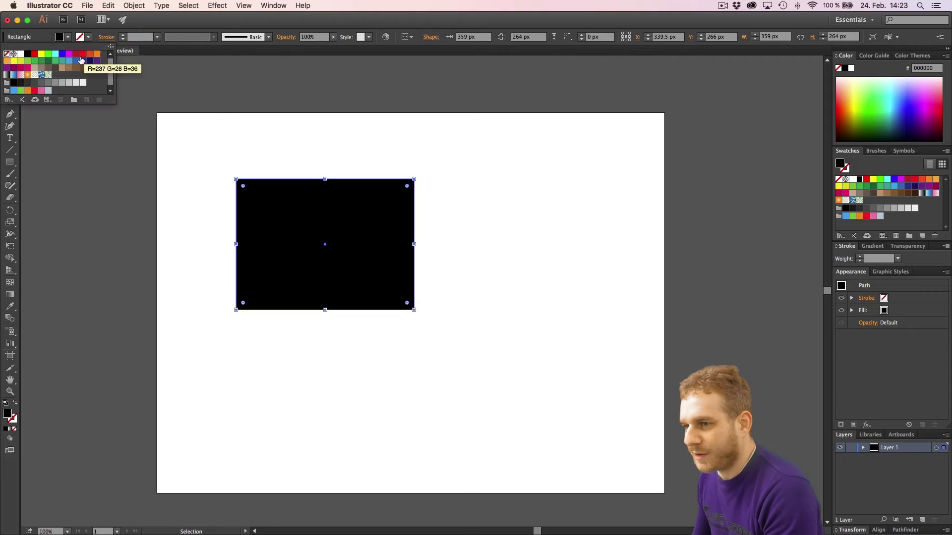
pyautogui.click(34, 56)
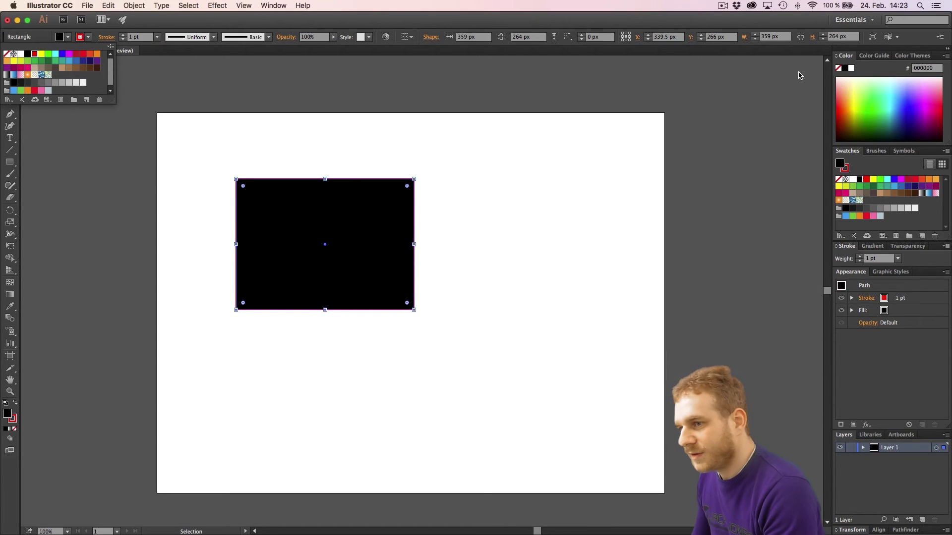
# Step: Set the stroke weight to 5 pt
pyautogui.click(137, 37)
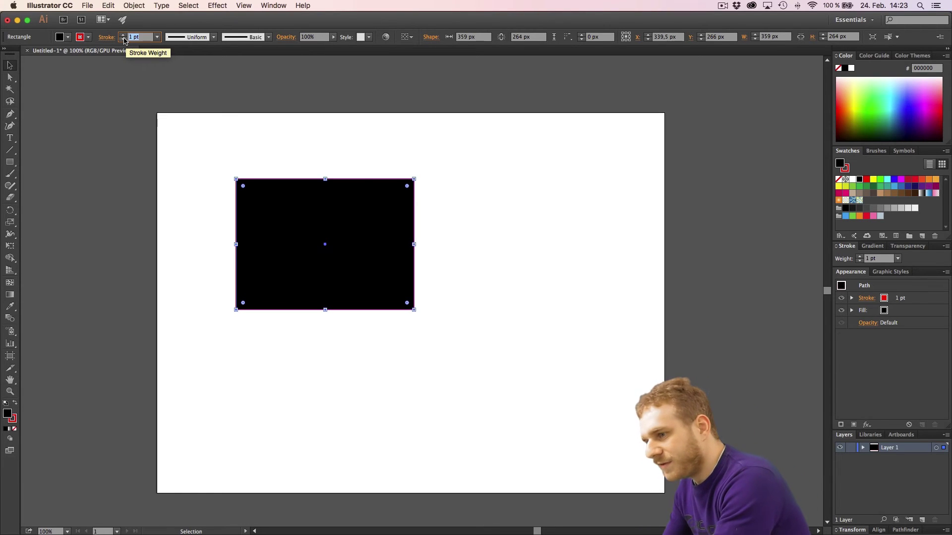
pyautogui.write('5')
pyautogui.press('Return')
pyautogui.click(290, 157)
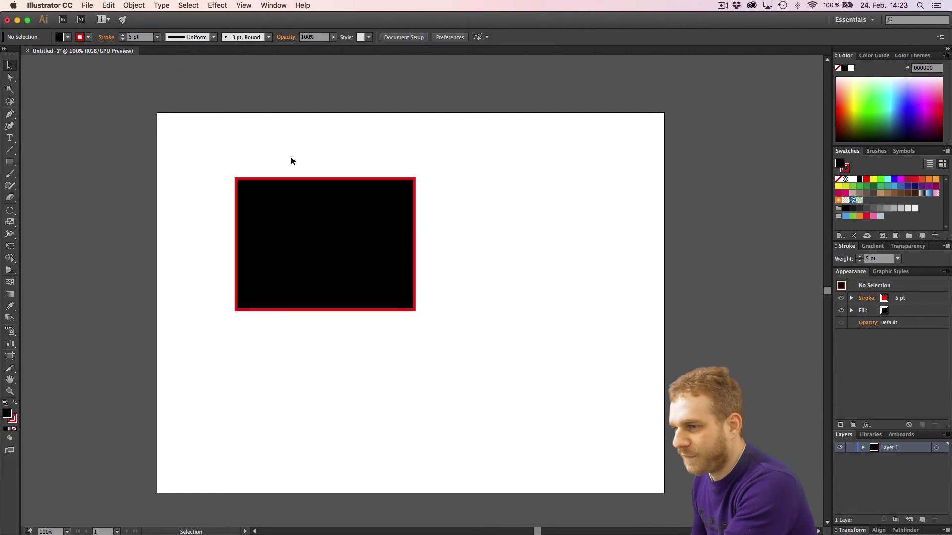
# Step: Try the first variable width profile, then the tapered triangle profile, on the stroke
pyautogui.click(309, 210)
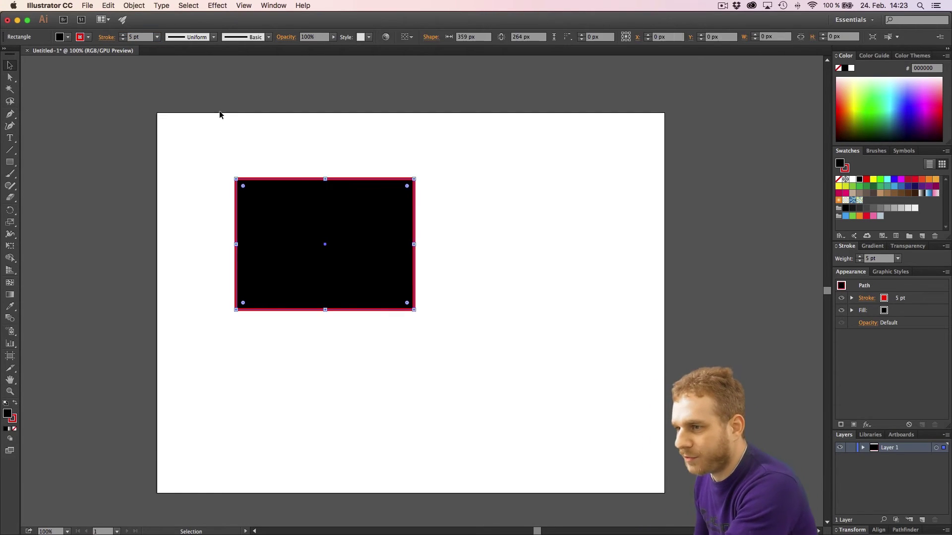
pyautogui.click(215, 38)
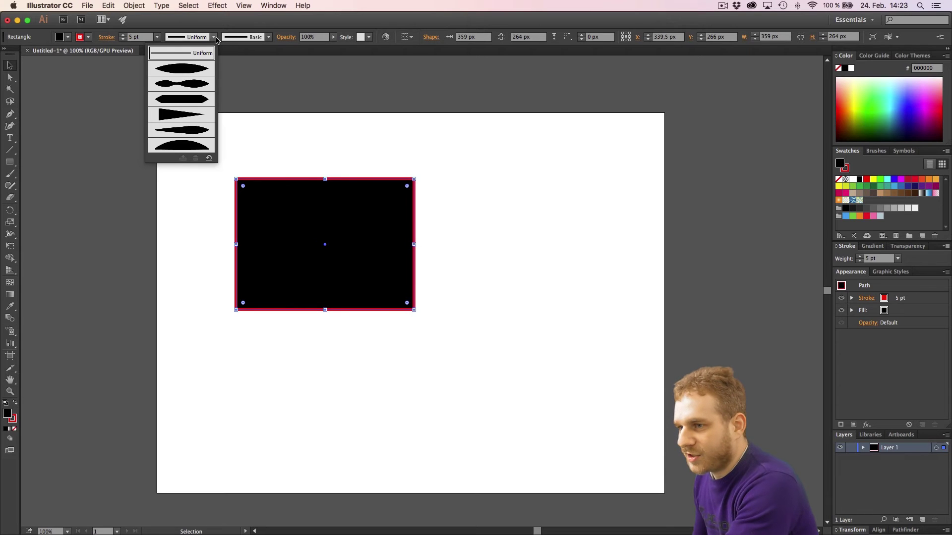
pyautogui.click(189, 70)
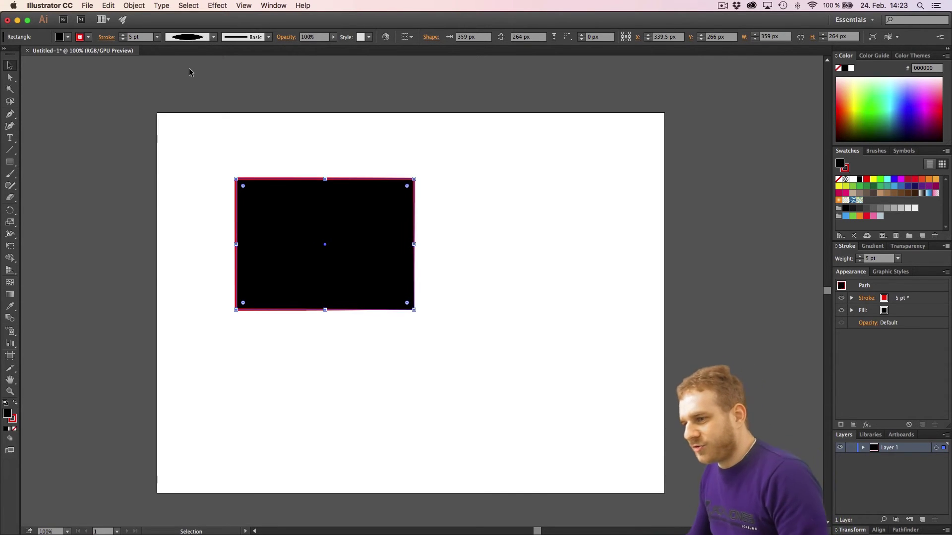
pyautogui.click(297, 120)
pyautogui.click(308, 180)
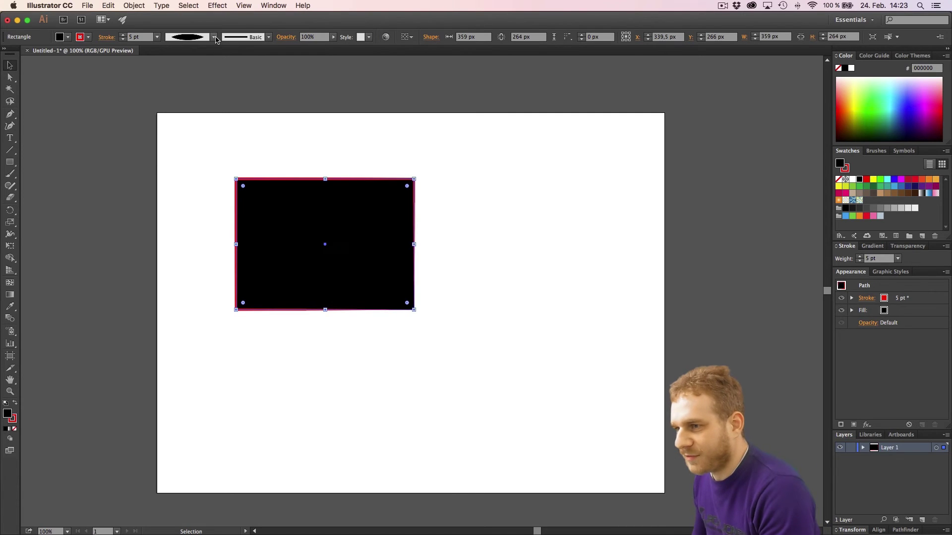
pyautogui.click(214, 38)
pyautogui.click(191, 112)
pyautogui.click(328, 165)
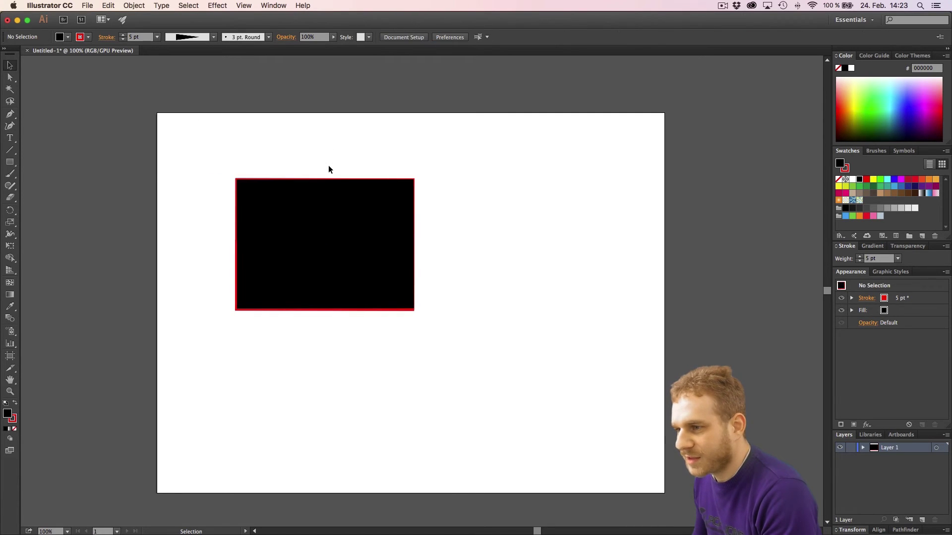
# Step: Set the stroke width profile back to Uniform for an even outline
pyautogui.scroll(4, 233, 162)
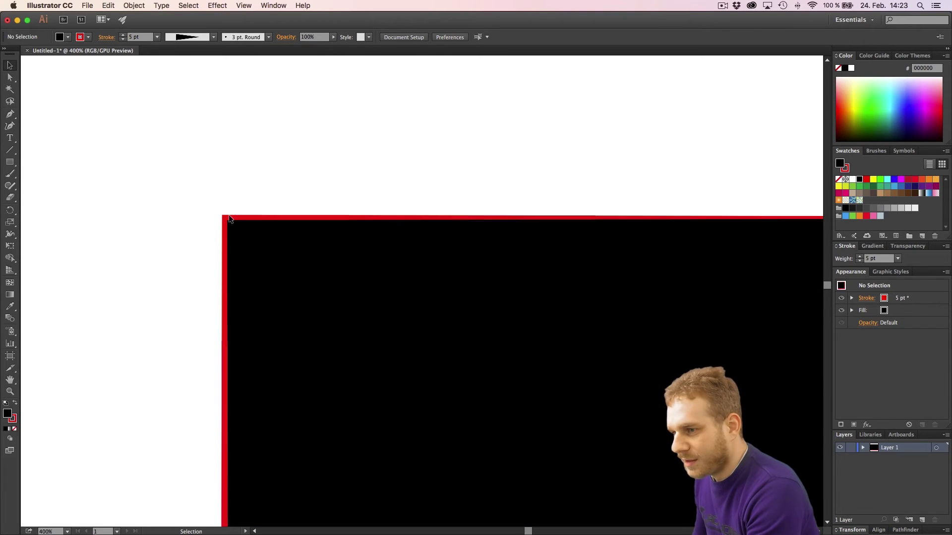
pyautogui.press('h')
pyautogui.hscroll(5, 243, 218)
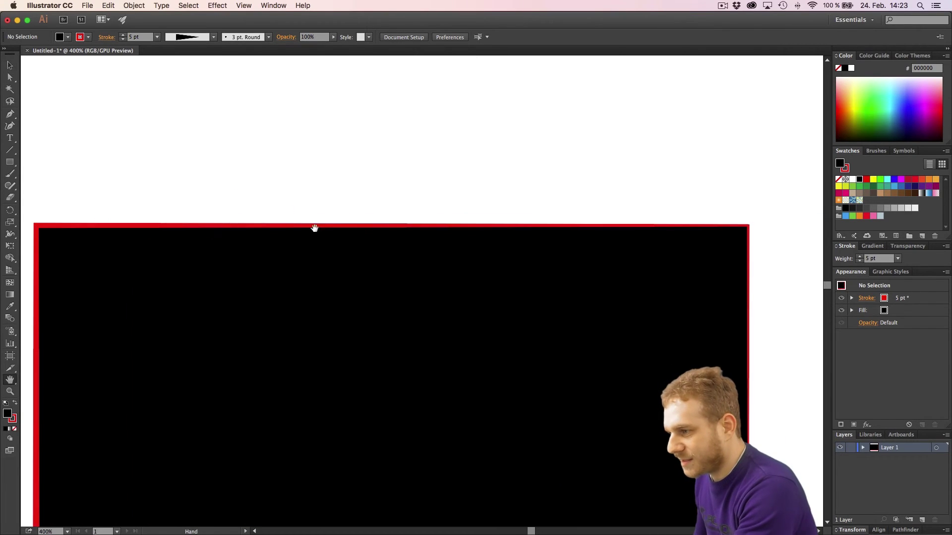
pyautogui.press('v')
pyautogui.click(592, 244)
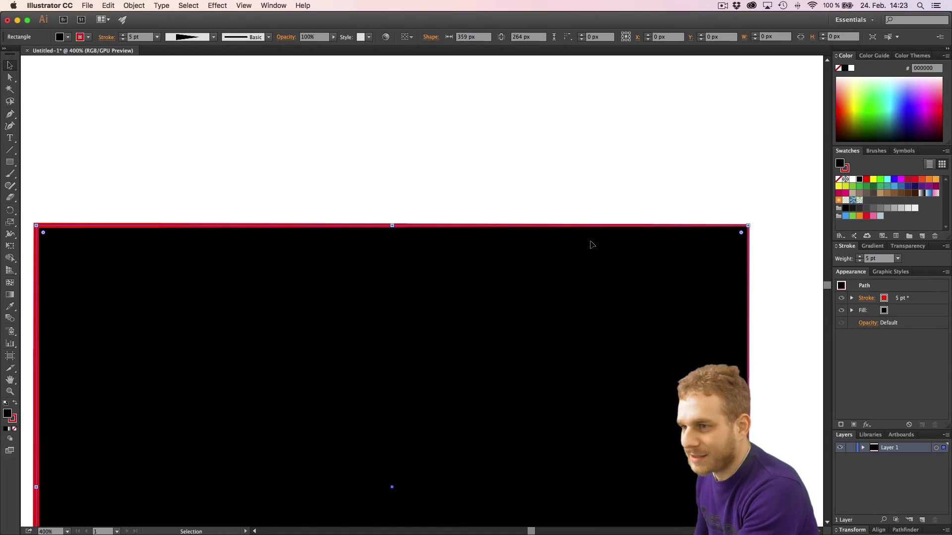
pyautogui.click(213, 37)
pyautogui.click(187, 56)
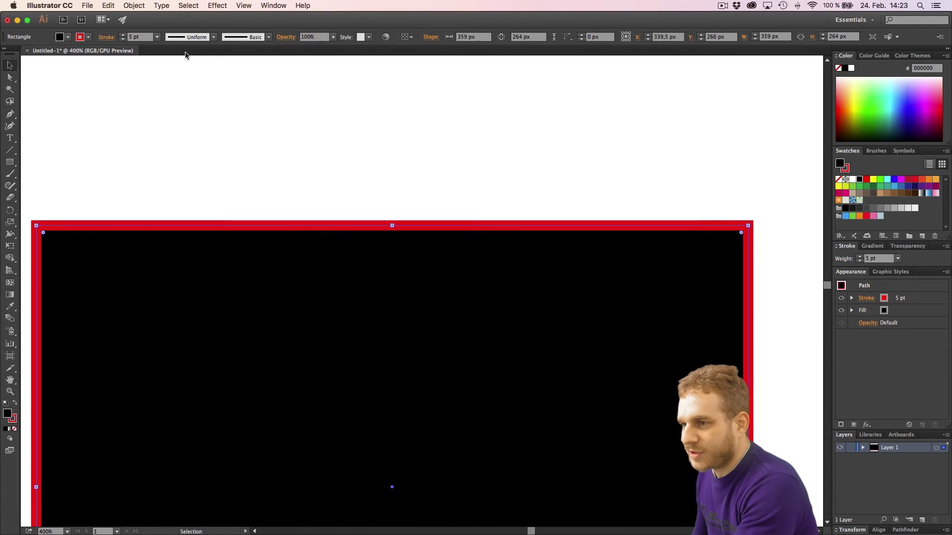
pyautogui.click(268, 37)
pyautogui.click(268, 37)
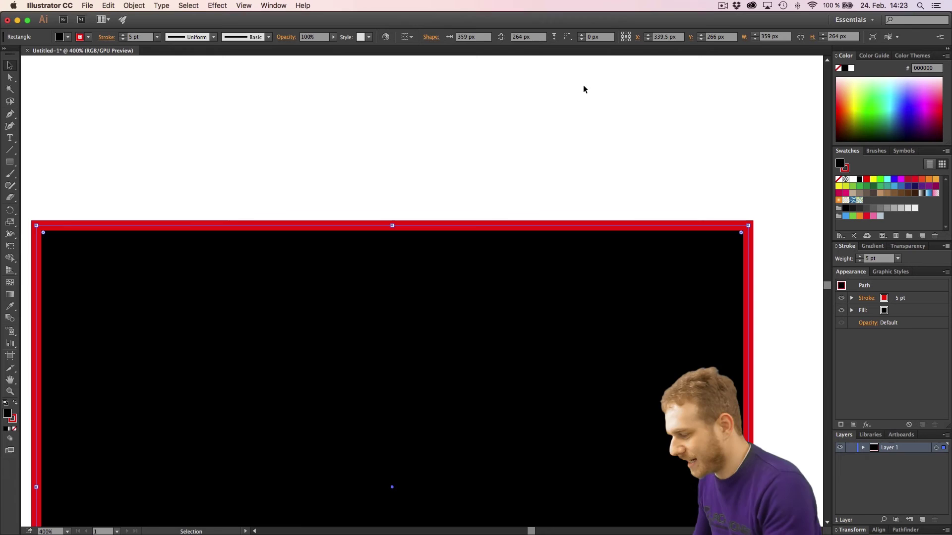
pyautogui.moveTo(552, 119); pyautogui.dragTo(588, 68)
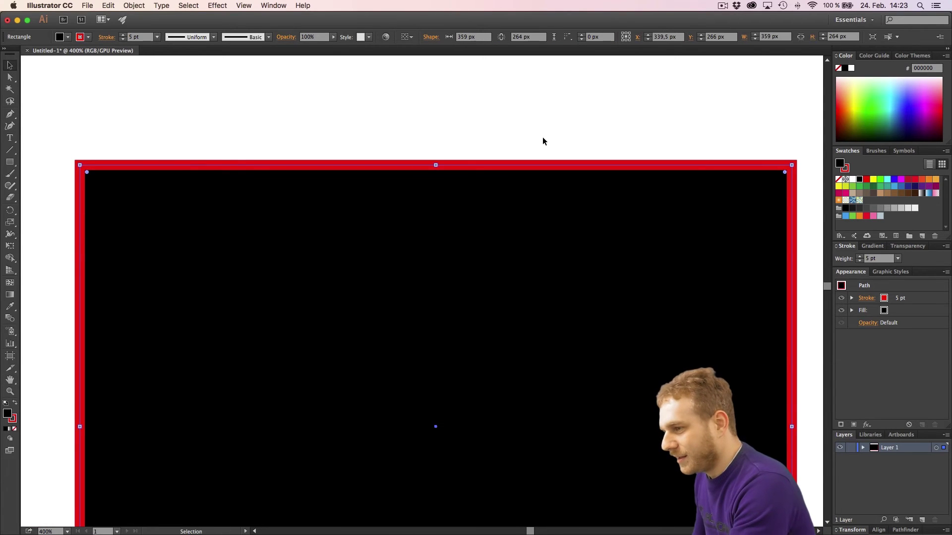
pyautogui.scroll(-4, 543, 137)
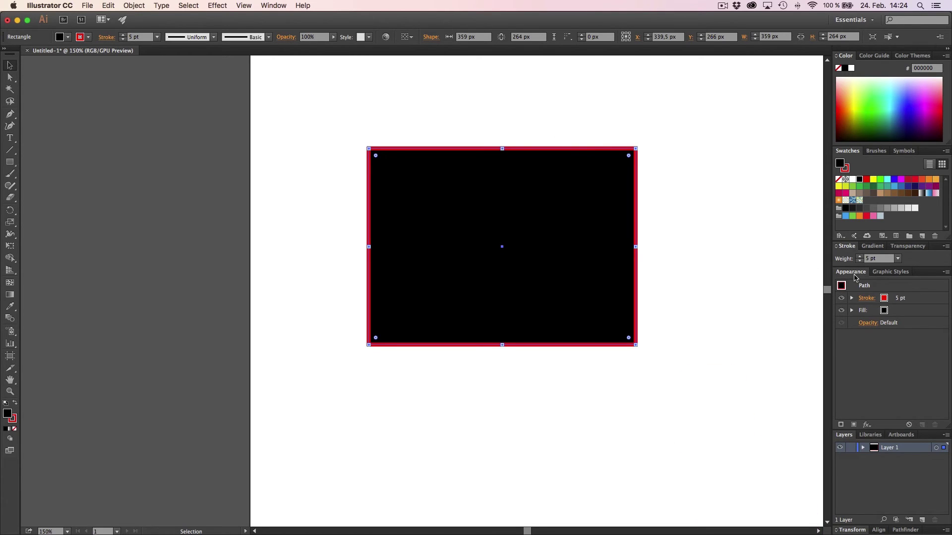
# Step: Open the Pathfinder panel from the Window menu
pyautogui.click(277, 6)
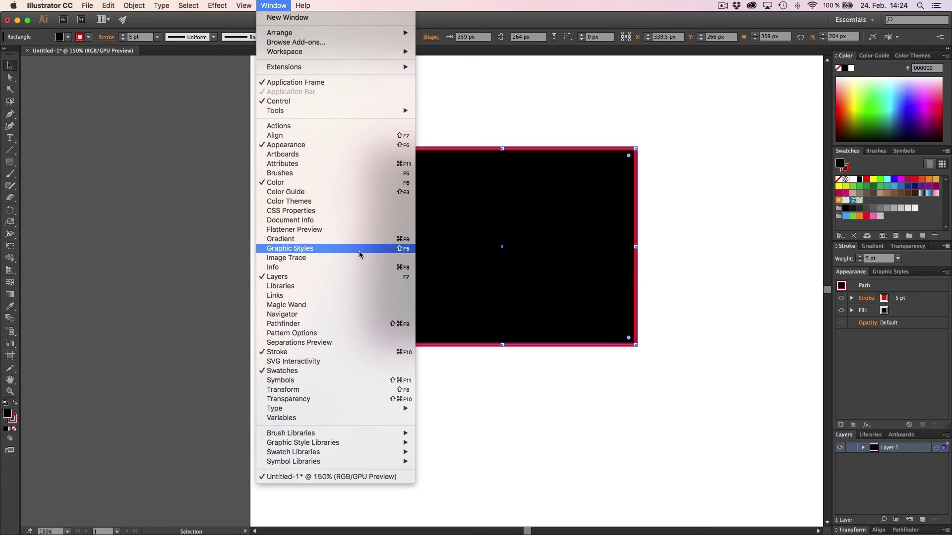
pyautogui.click(313, 325)
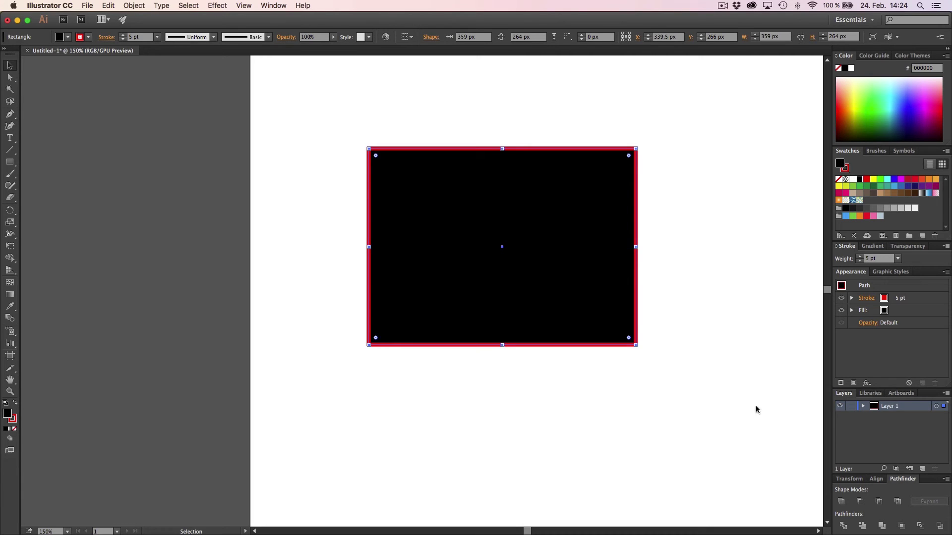
pyautogui.scroll(-2, 697, 370)
pyautogui.scroll(3, 697, 370)
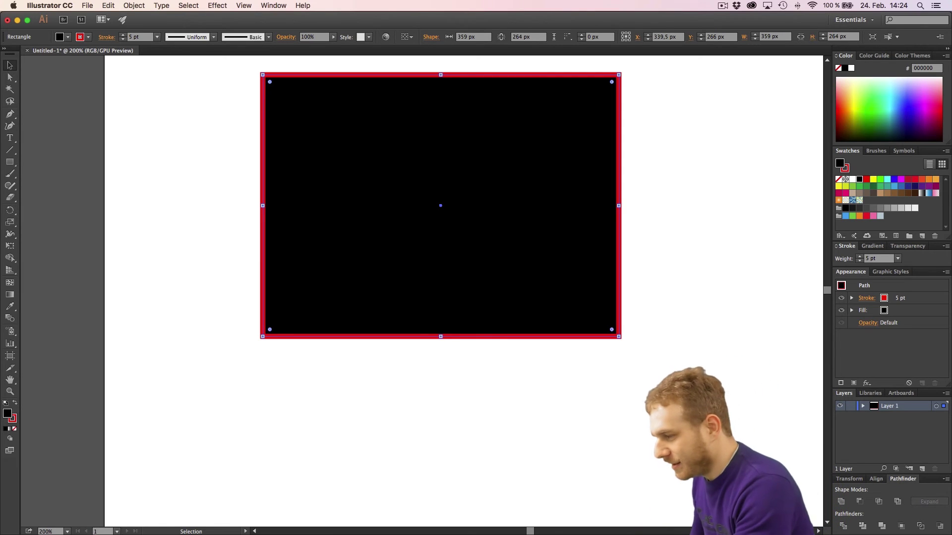
# Step: Pan the view around the artboard with the Hand tool
pyautogui.scroll(-2, 695, 361)
pyautogui.moveTo(706, 315); pyautogui.dragTo(544, 303)
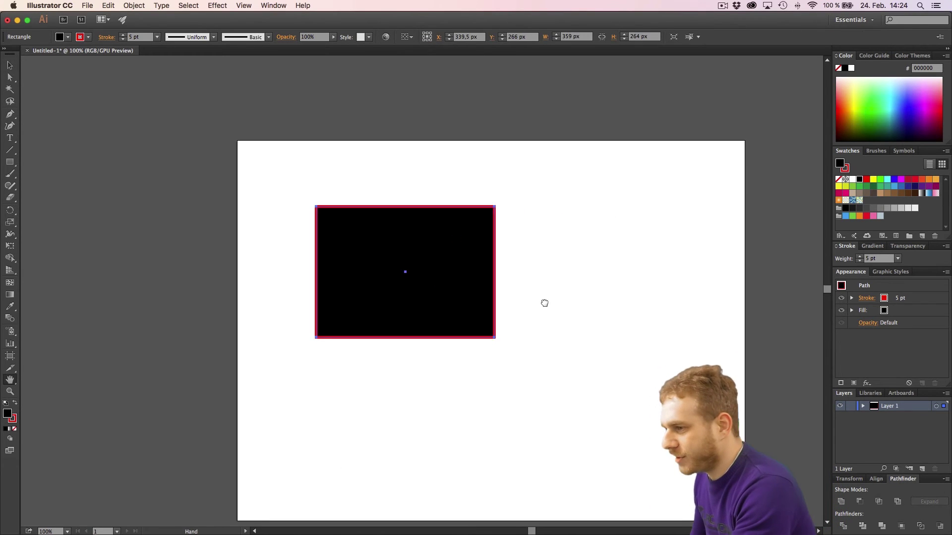
pyautogui.press('v')
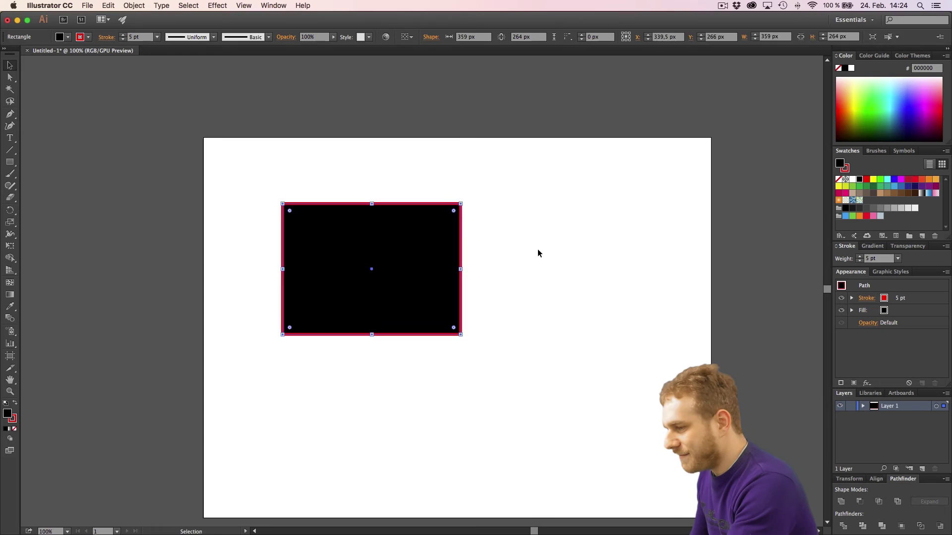
pyautogui.press('h')
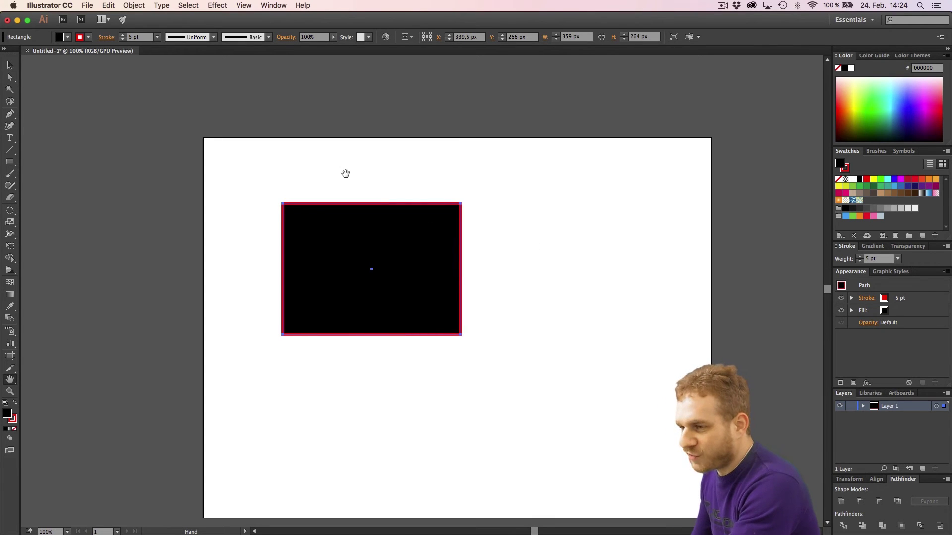
pyautogui.moveTo(321, 169); pyautogui.dragTo(359, 147)
pyautogui.moveTo(520, 223); pyautogui.dragTo(423, 266)
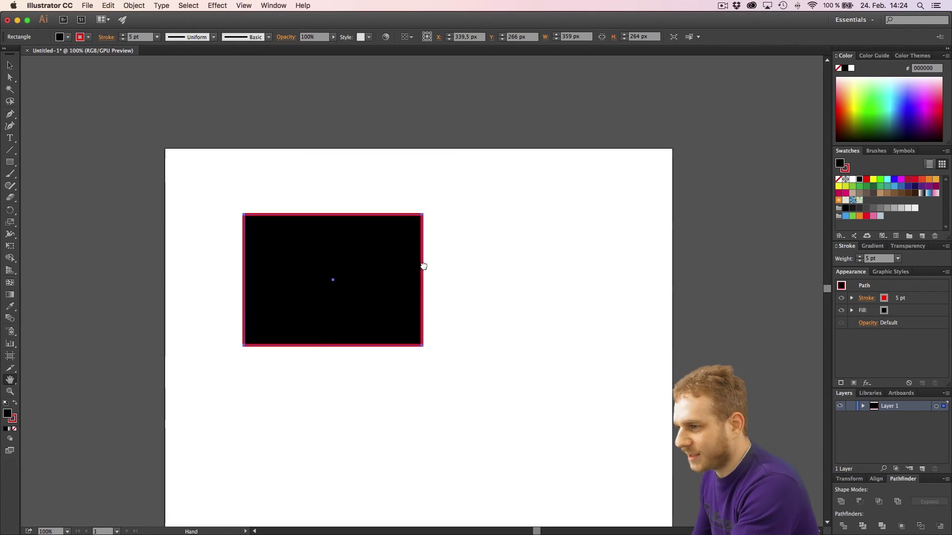
pyautogui.scroll(-1, 423, 267)
pyautogui.scroll(2, 425, 266)
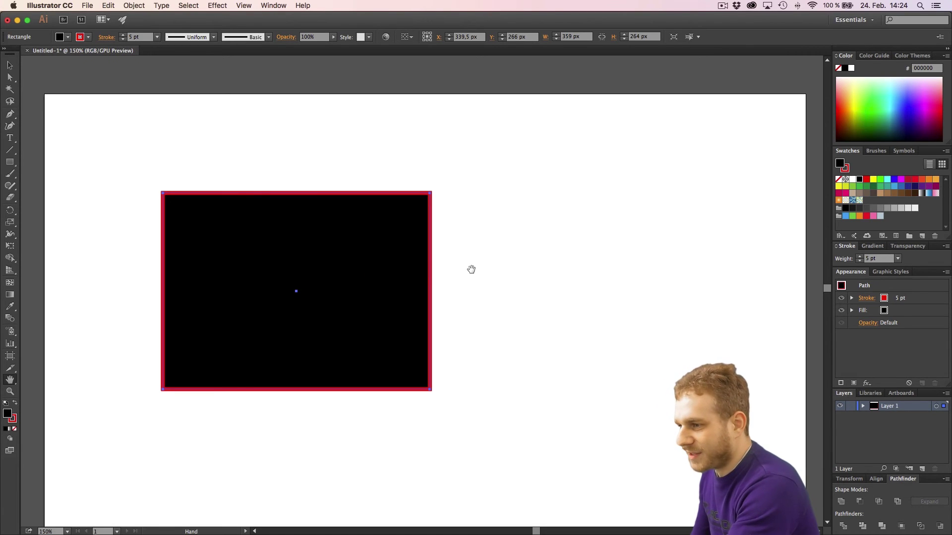
# Step: Zoom in closely on the rectangle's top edge with the Zoom tool
pyautogui.press('z')
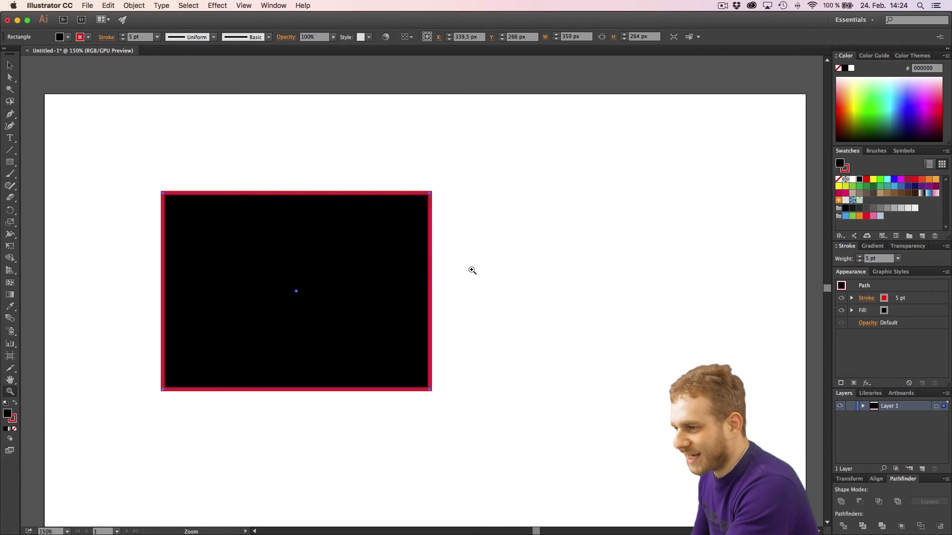
pyautogui.keyDown('alt'); pyautogui.click(287, 173); pyautogui.keyUp('alt')
pyautogui.keyDown('alt'); pyautogui.click(287, 173); pyautogui.keyUp('alt')
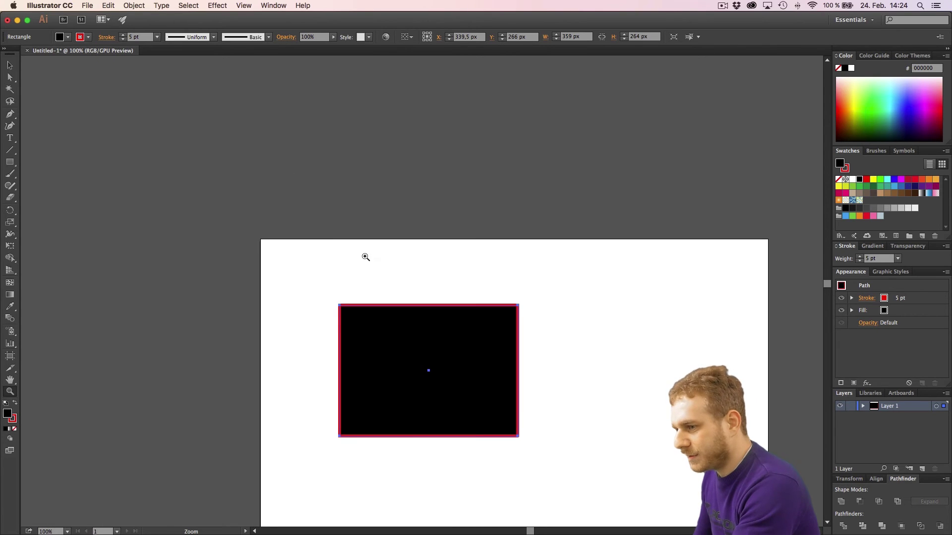
pyautogui.click(415, 279)
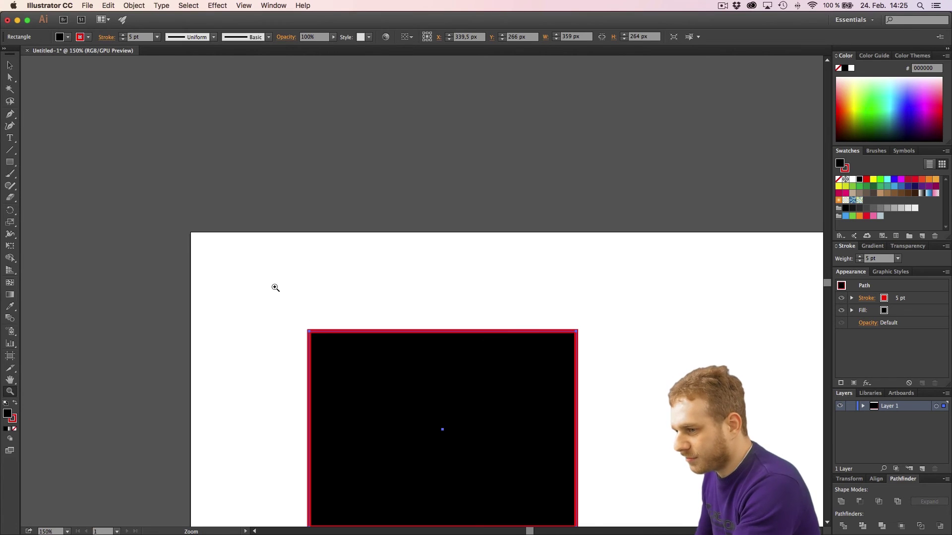
pyautogui.moveTo(275, 288); pyautogui.dragTo(217, 222)
pyautogui.press('h')
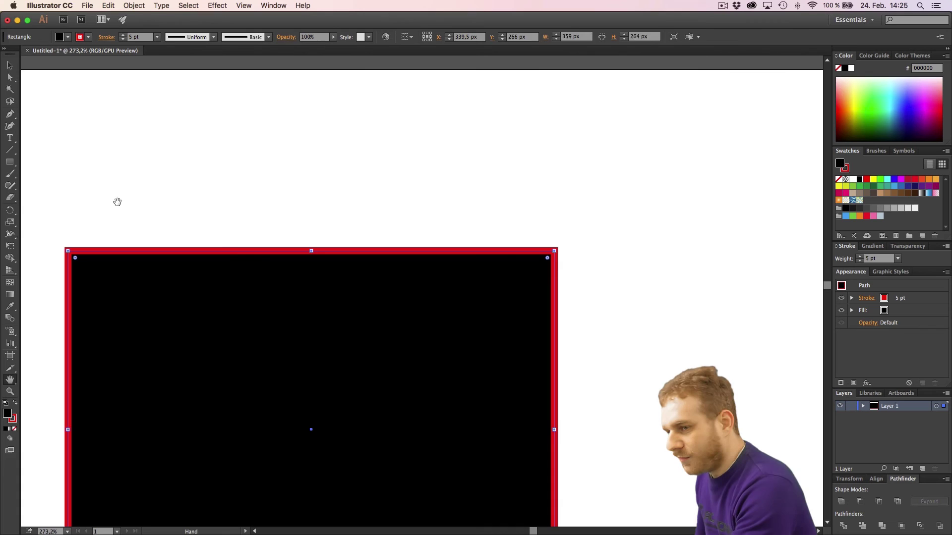
pyautogui.press('v')
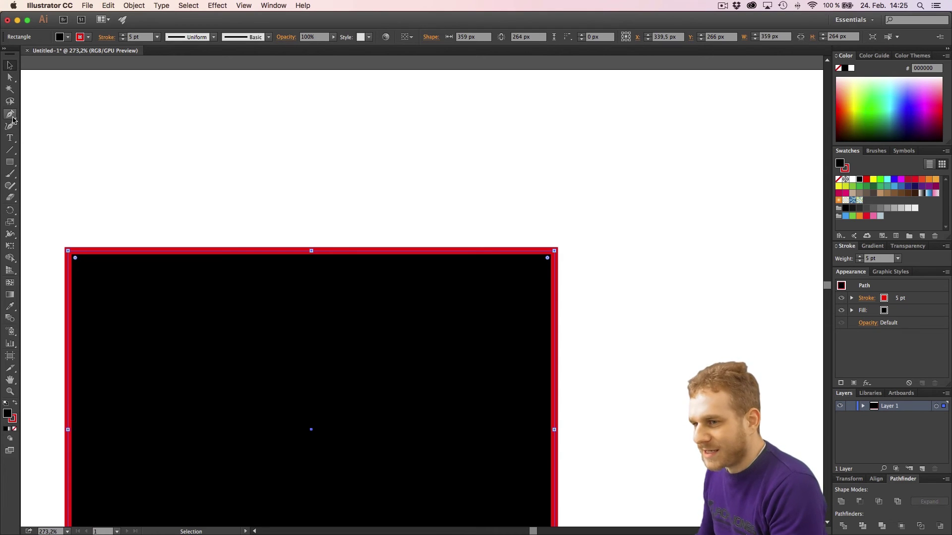
# Step: Pen-draw a closed 137 × 127 px square to the right of the rectangle
pyautogui.press('p')
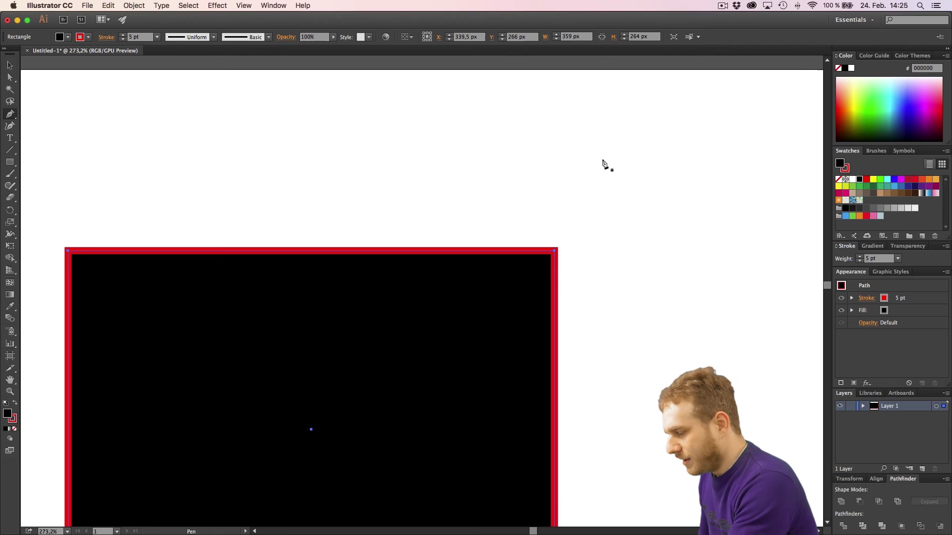
pyautogui.scroll(-2, 603, 164)
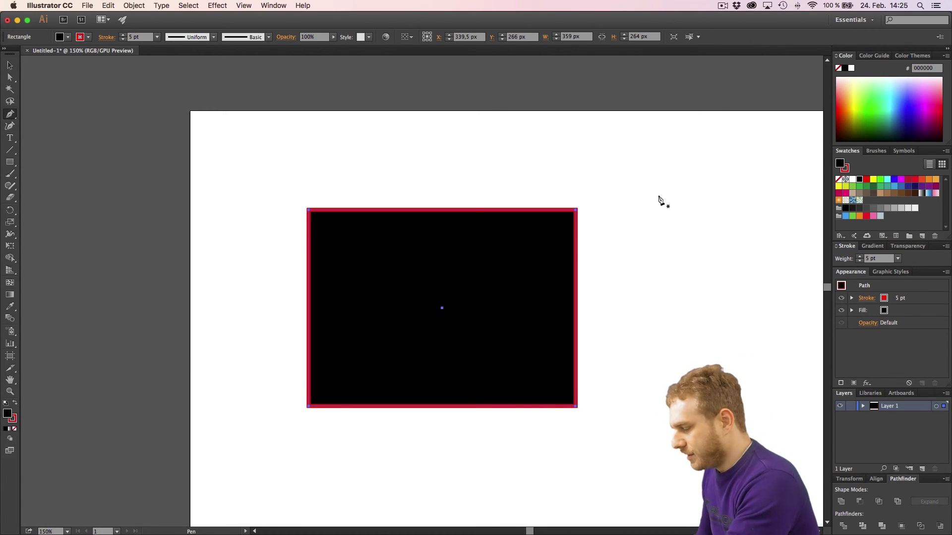
pyautogui.moveTo(681, 193); pyautogui.dragTo(527, 182)
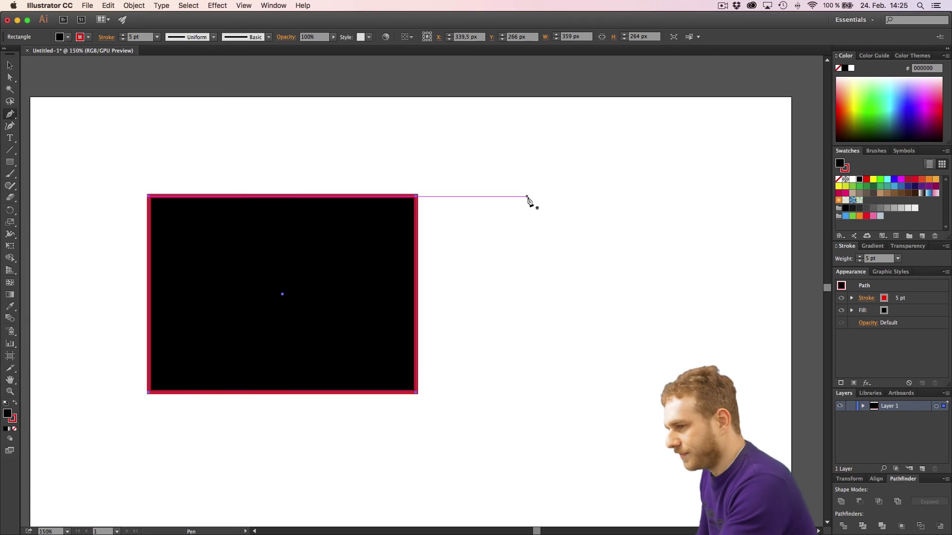
pyautogui.click(529, 169)
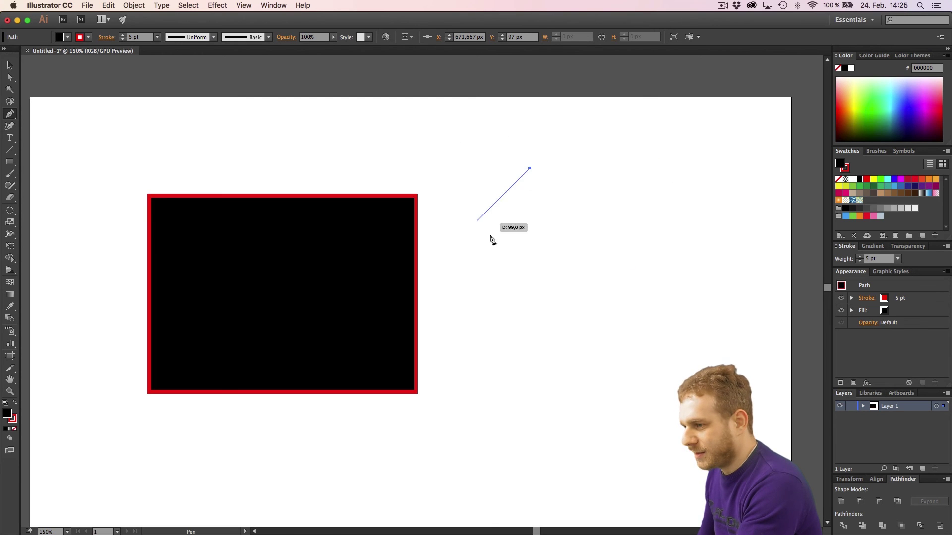
pyautogui.click(530, 263)
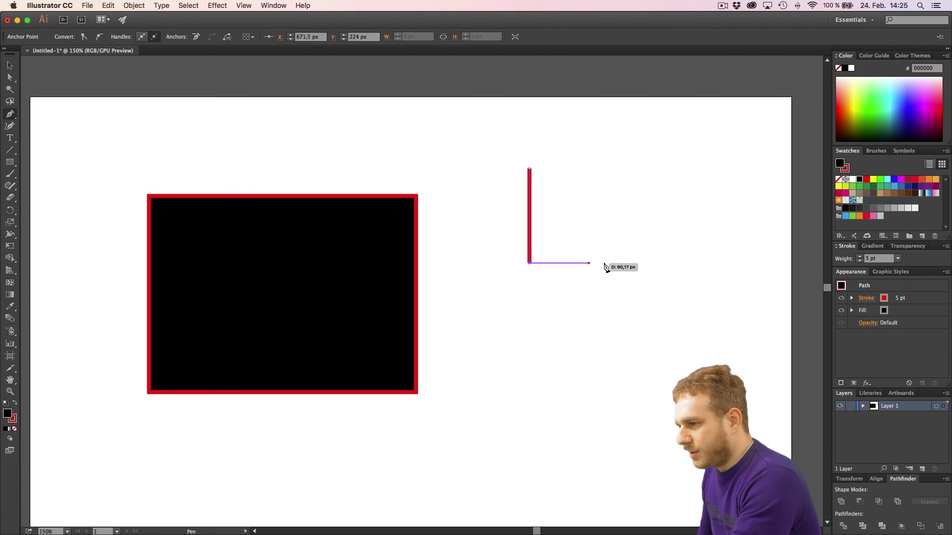
pyautogui.click(629, 262)
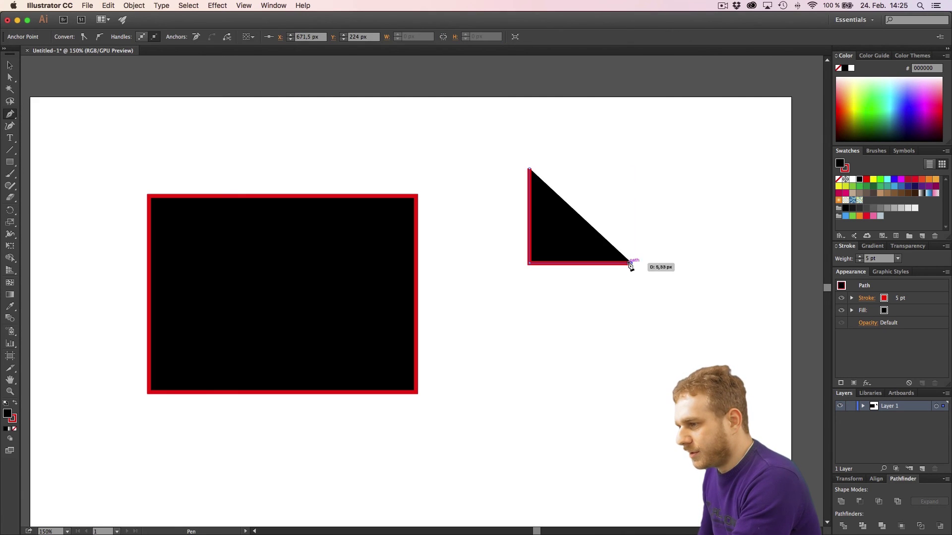
pyautogui.click(632, 169)
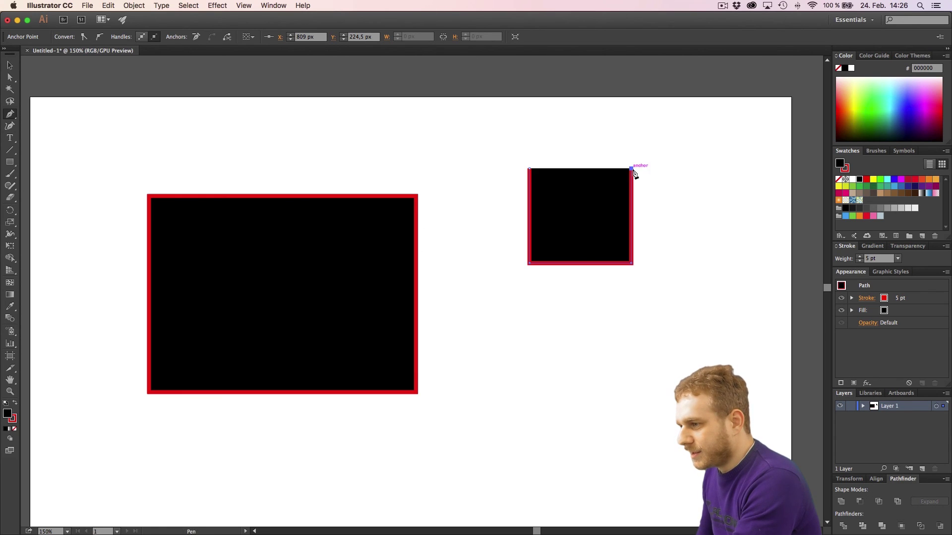
pyautogui.click(530, 170)
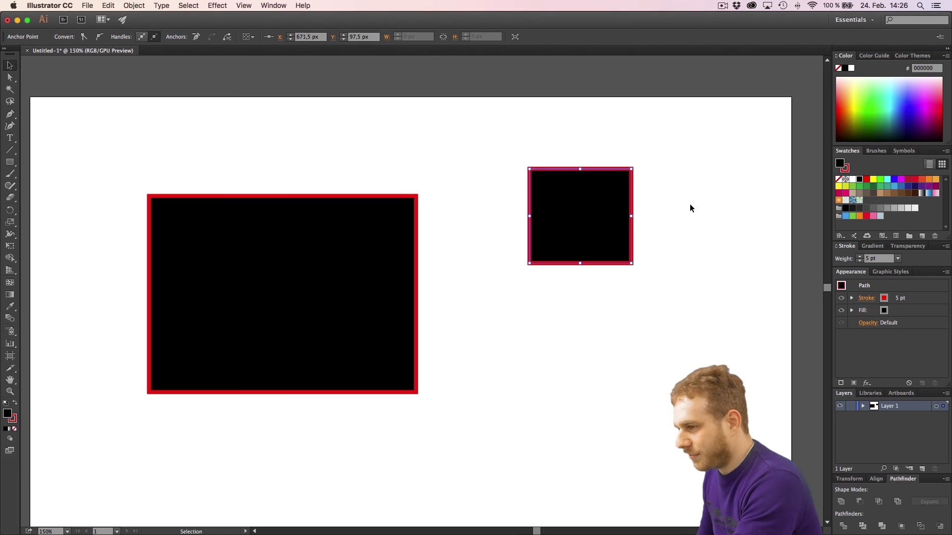
# Step: Select the newly drawn small square
pyautogui.press('v')
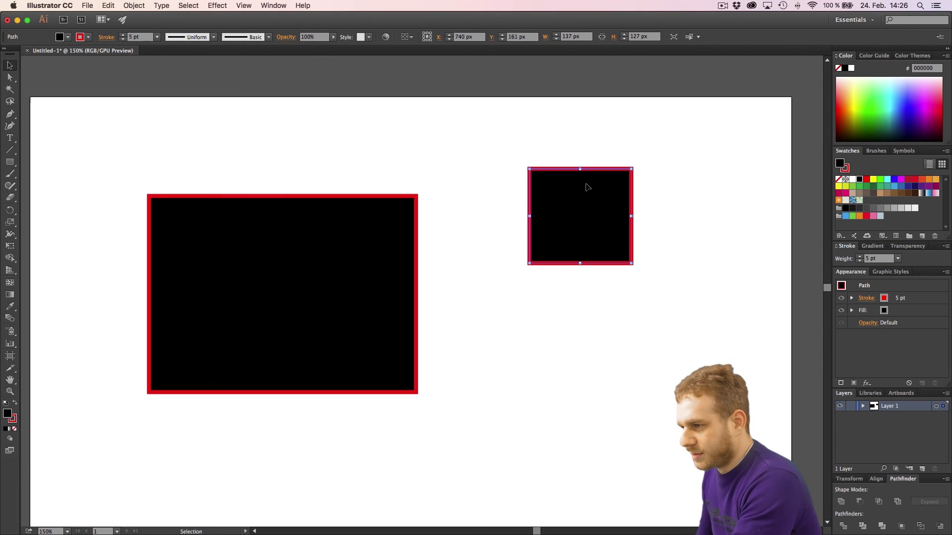
pyautogui.click(347, 214)
pyautogui.click(595, 185)
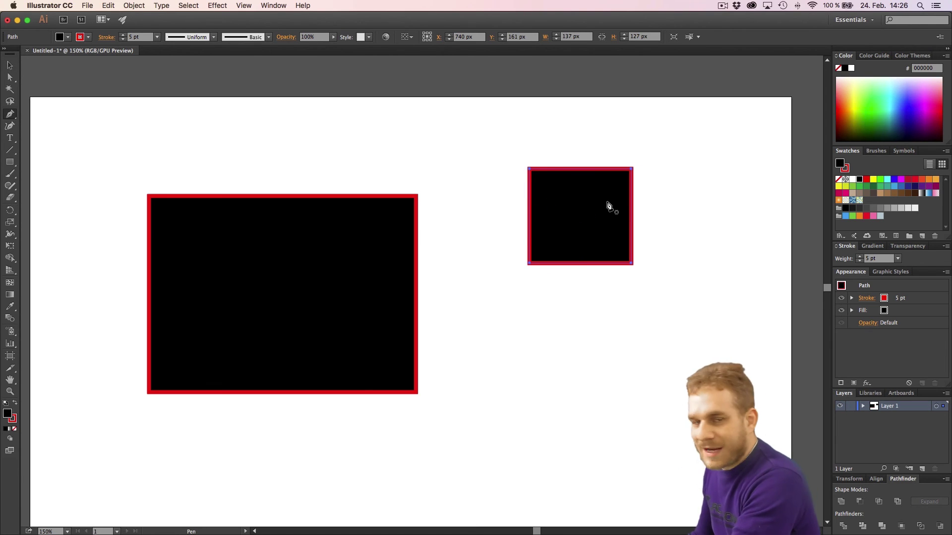
# Step: Pen-draw a closed, notched chevron polygon below the square, then start the next path
pyautogui.press('p')
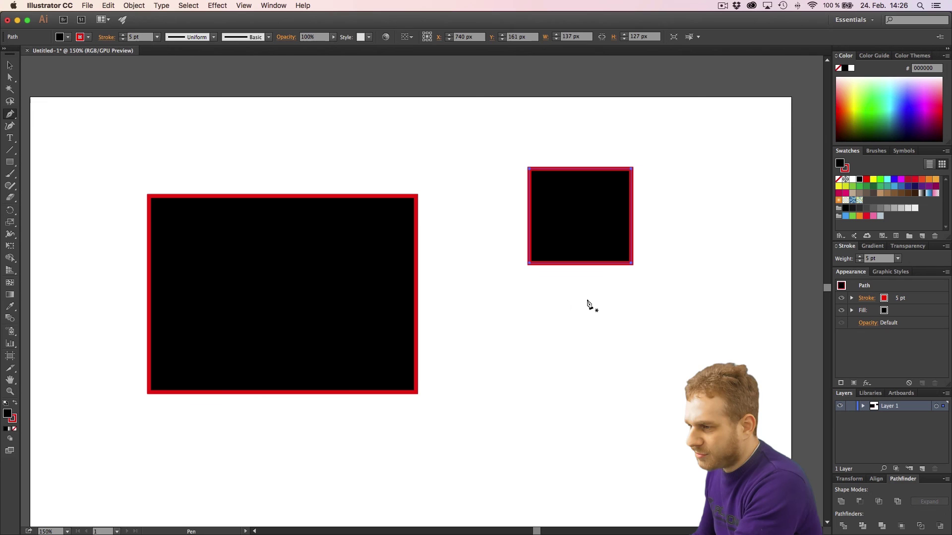
pyautogui.click(586, 299)
pyautogui.click(526, 338)
pyautogui.click(544, 388)
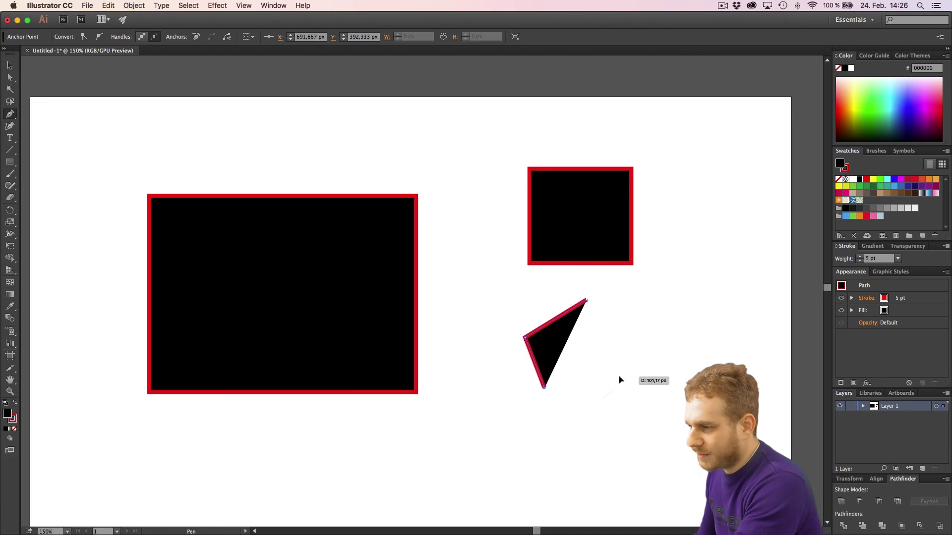
pyautogui.click(620, 377)
pyautogui.click(636, 343)
pyautogui.click(565, 359)
pyautogui.click(586, 300)
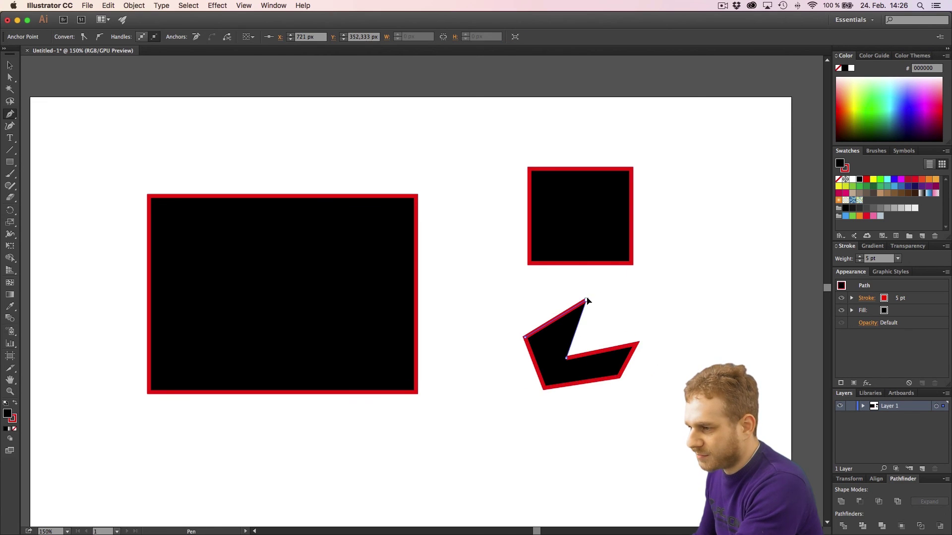
pyautogui.press('v')
pyautogui.click(661, 343)
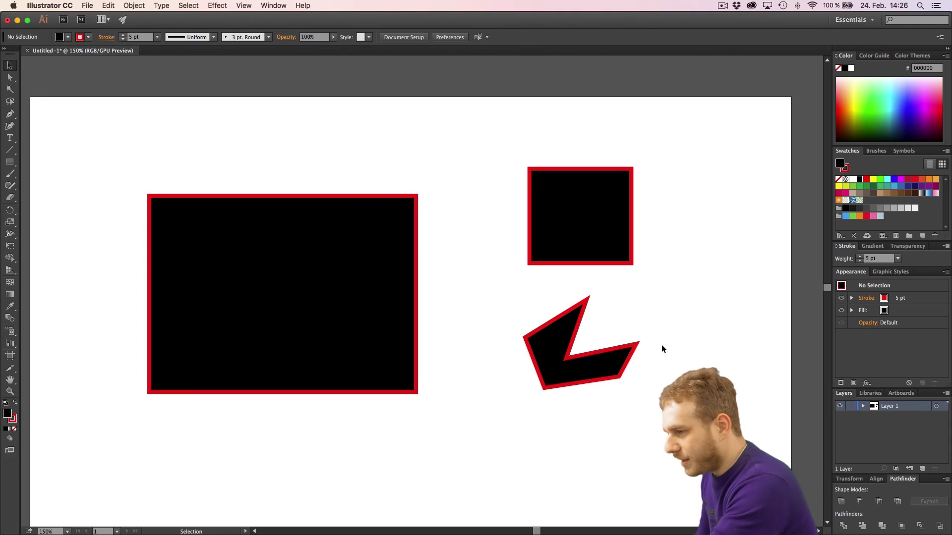
pyautogui.press('p')
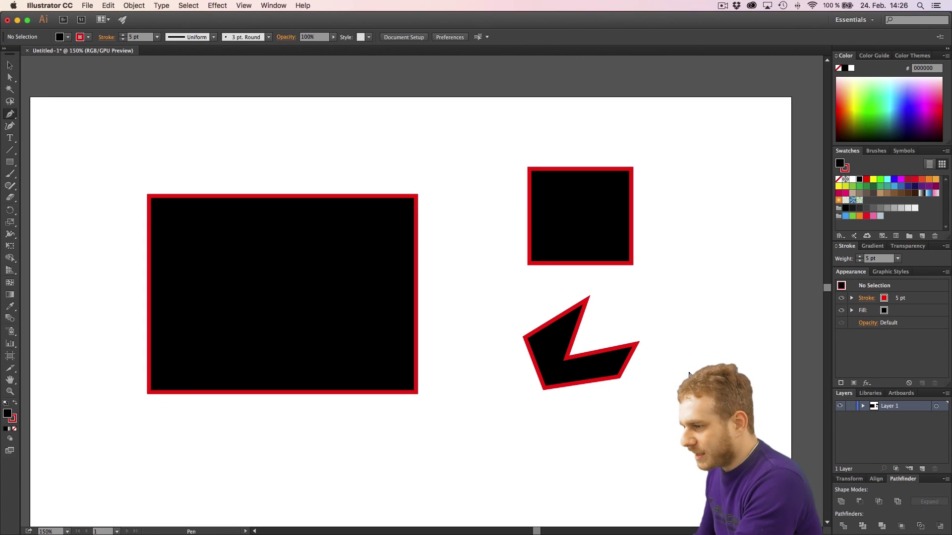
pyautogui.click(688, 372)
# Step: Pen-draw a closed C-shaped blob from curved and corner anchors
pyautogui.click(607, 451)
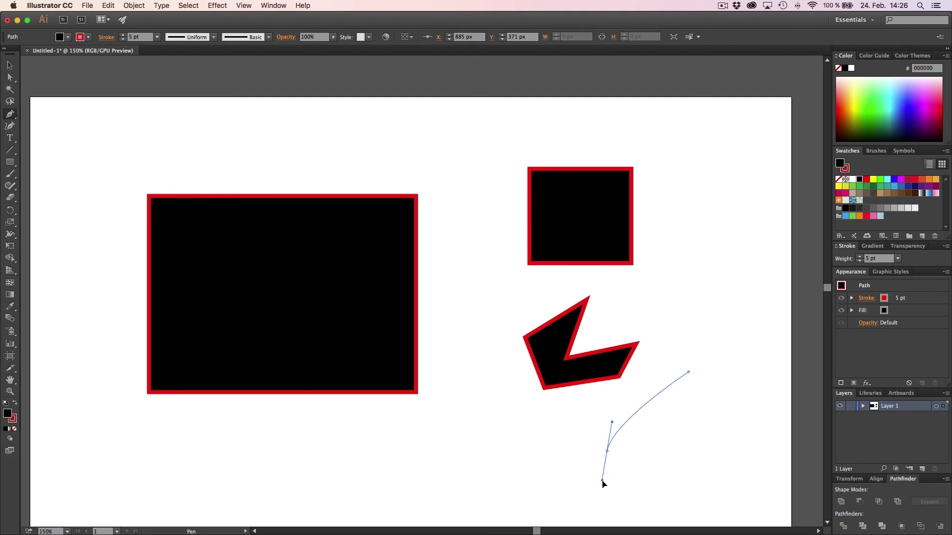
pyautogui.moveTo(590, 498)
pyautogui.mouseDown()
pyautogui.moveTo(548, 527)
pyautogui.moveTo(518, 463)
pyautogui.moveTo(623, 503)
pyautogui.moveTo(650, 505)
pyautogui.moveTo(691, 489)
pyautogui.moveTo(540, 507)
pyautogui.moveTo(497, 478)
pyautogui.moveTo(495, 449)
pyautogui.moveTo(459, 491)
pyautogui.moveTo(462, 430)
pyautogui.moveTo(529, 397)
pyautogui.moveTo(485, 454)
pyautogui.moveTo(493, 395)
pyautogui.moveTo(486, 461)
pyautogui.moveTo(504, 449)
pyautogui.moveTo(610, 499)
pyautogui.moveTo(655, 491)
pyautogui.moveTo(726, 452)
pyautogui.moveTo(667, 443)
pyautogui.mouseUp()
pyautogui.moveTo(647, 439); pyautogui.dragTo(648, 410)
pyautogui.click(647, 439)
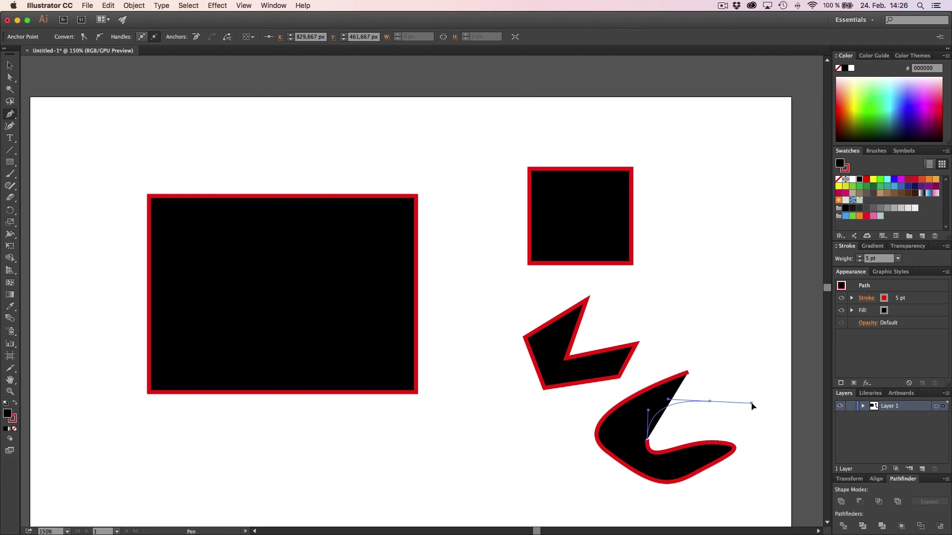
pyautogui.moveTo(752, 406); pyautogui.dragTo(759, 399)
pyautogui.moveTo(687, 372); pyautogui.dragTo(734, 362)
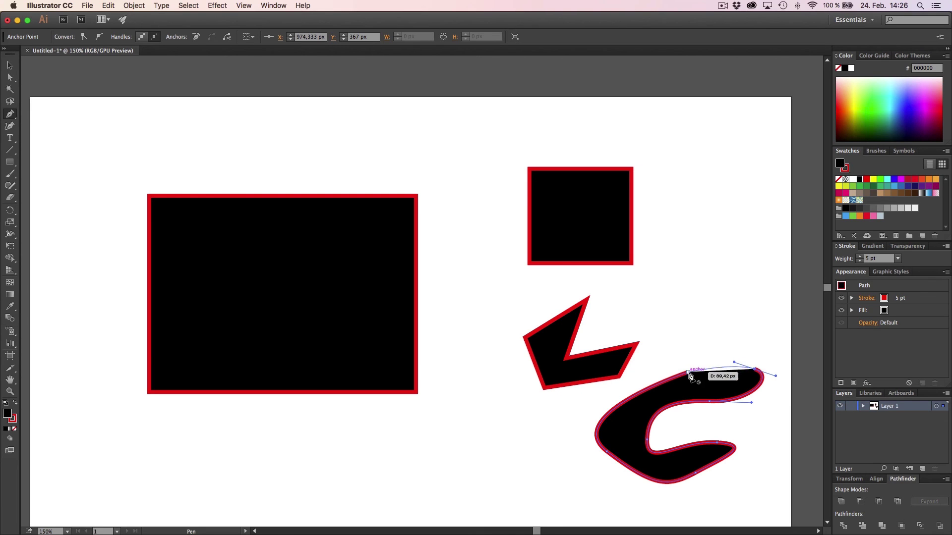
pyautogui.click(689, 374)
# Step: Move the blob down-left so it sits below the chevron polygon
pyautogui.press('v')
pyautogui.click(731, 345)
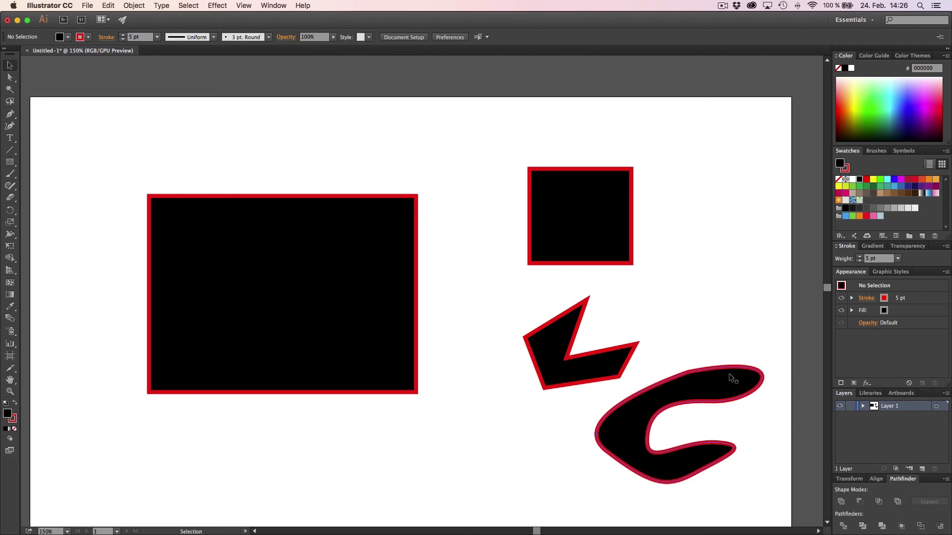
pyautogui.moveTo(724, 382); pyautogui.dragTo(584, 417)
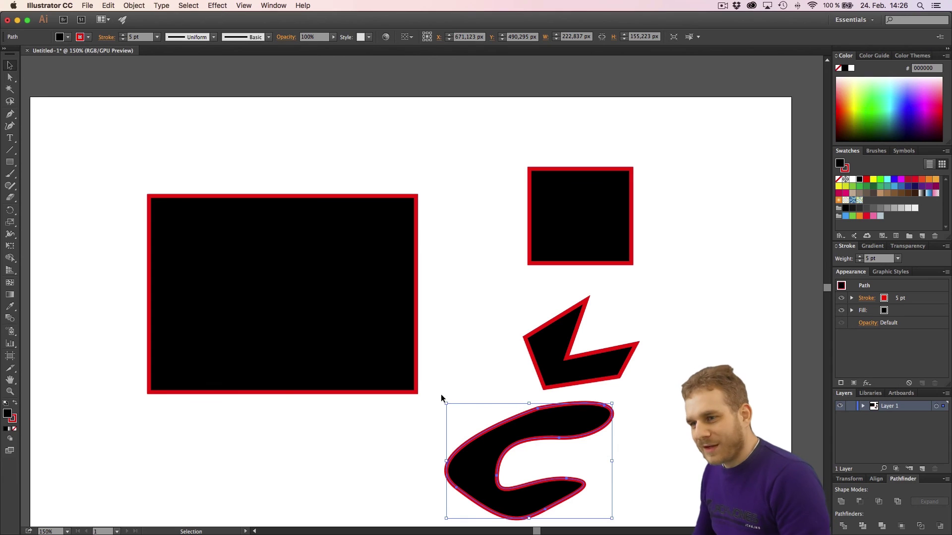
# Step: Choose the Rectangle Tool from the basic shapes flyout
pyautogui.click(23, 169)
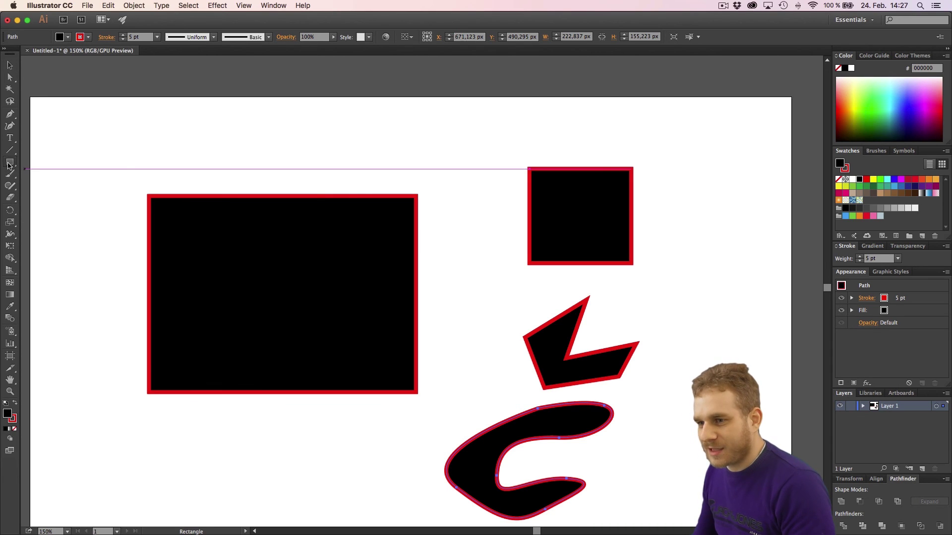
pyautogui.click(9, 163)
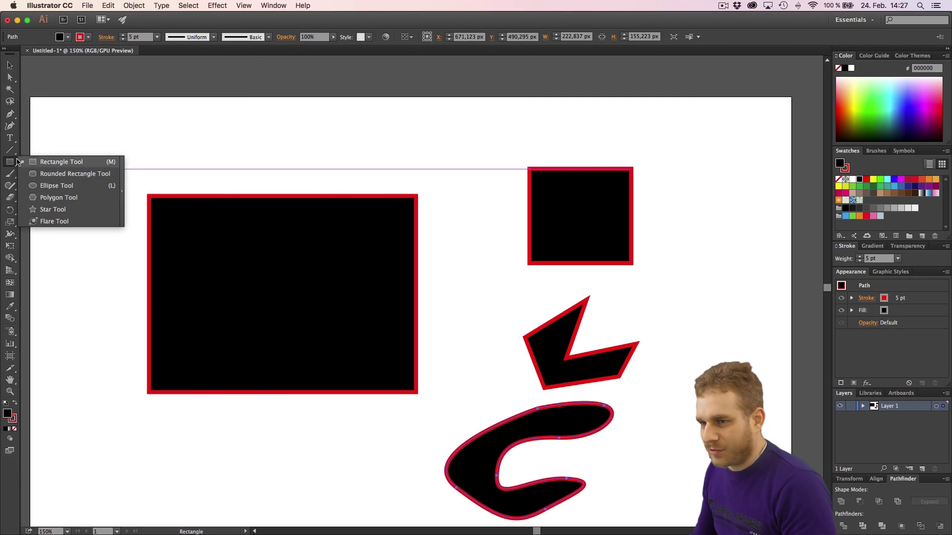
pyautogui.click(10, 165)
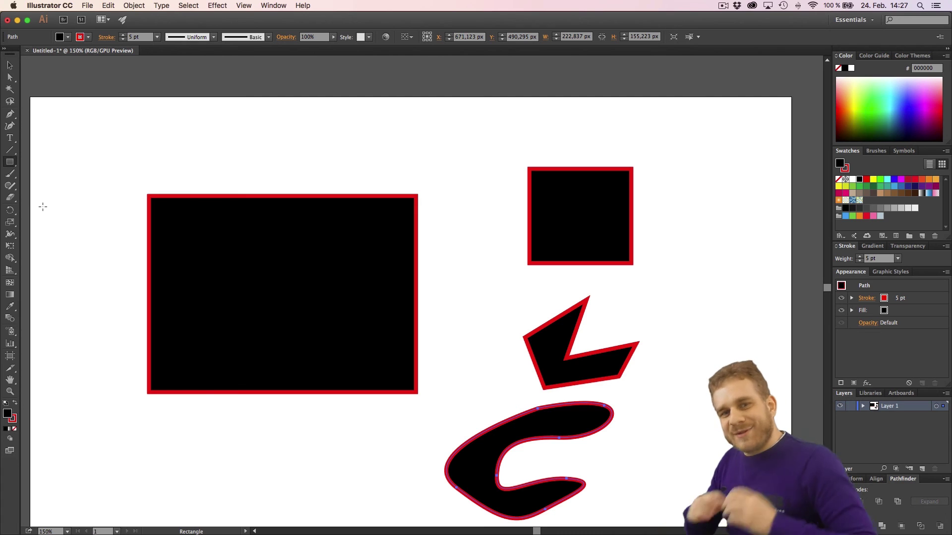